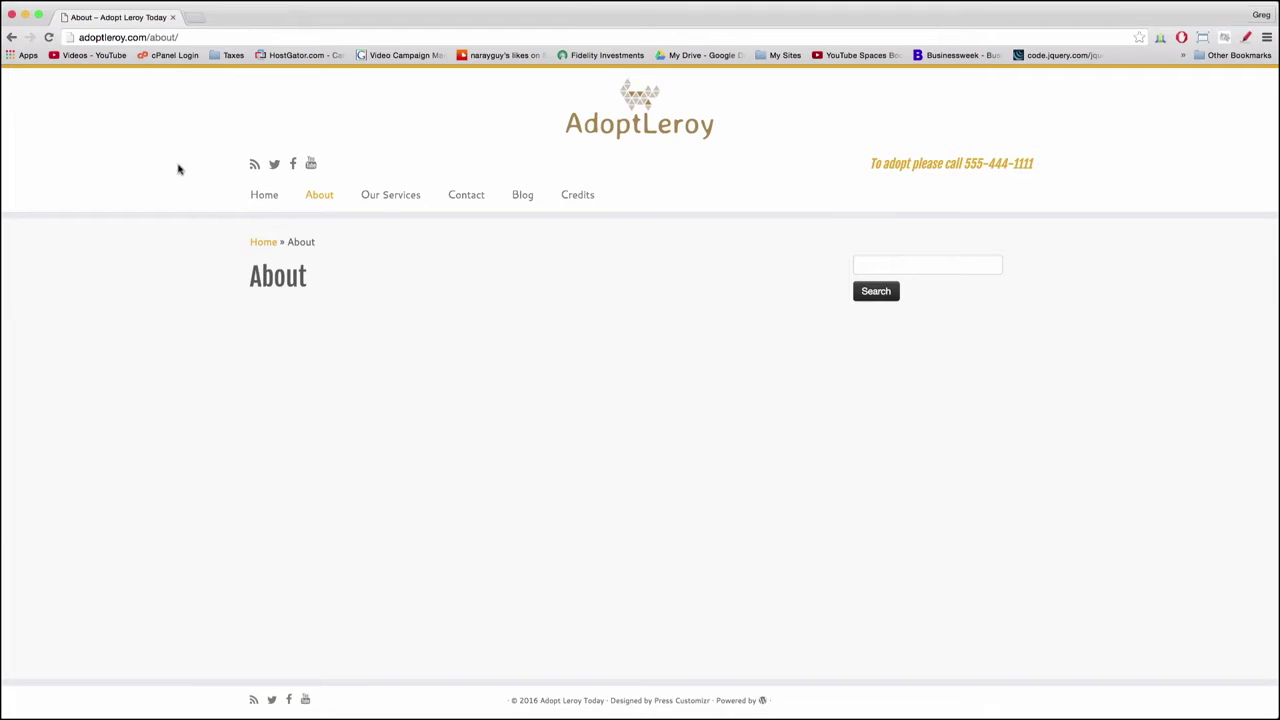
Step: Open the site's admin dashboard at adoptleroy.com/wp-admin and go to the list of all pages
{"action": "double_click", "coordinate": [164, 37]}
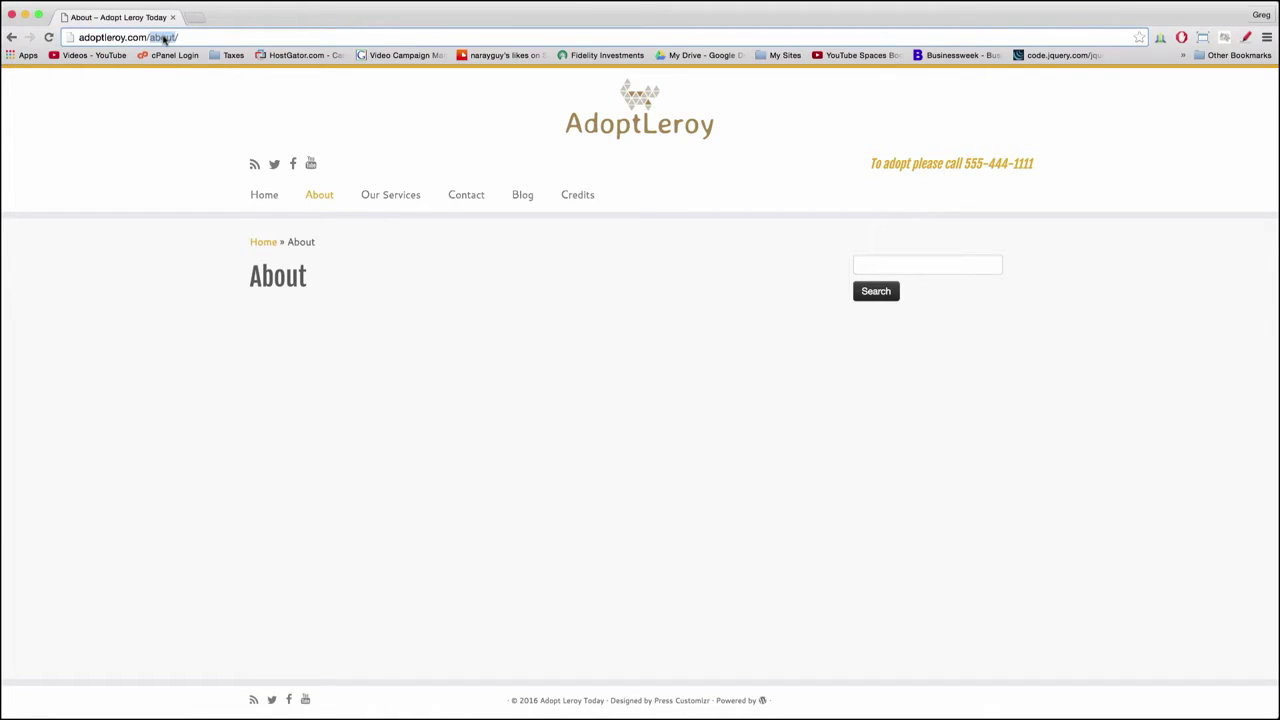
{"action": "type", "text": "wp"}
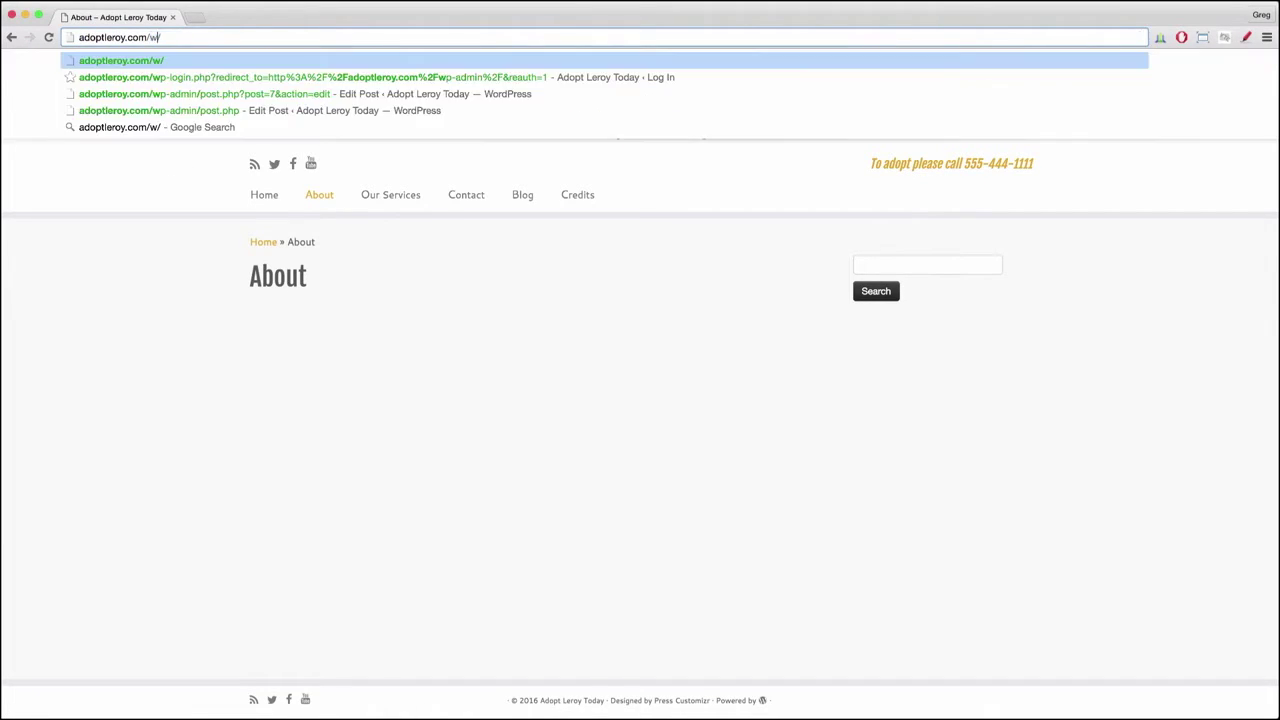
{"action": "type", "text": "-admin"}
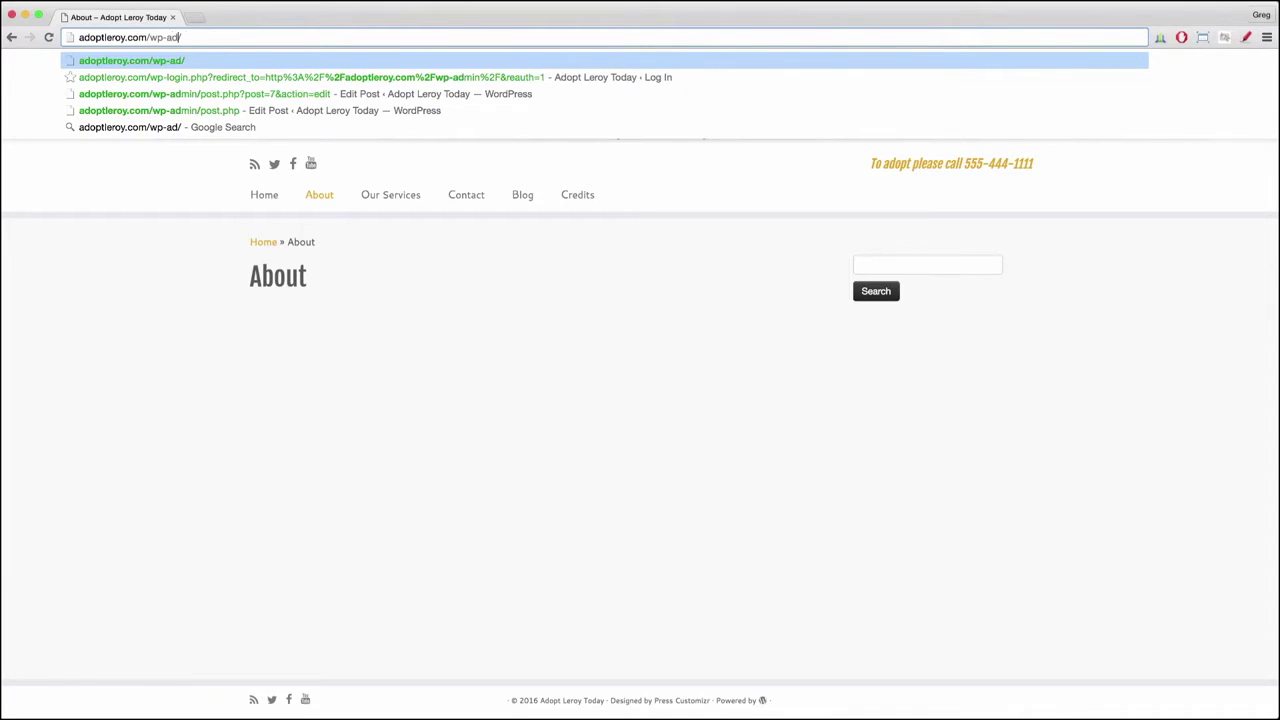
{"action": "key", "text": "Return"}
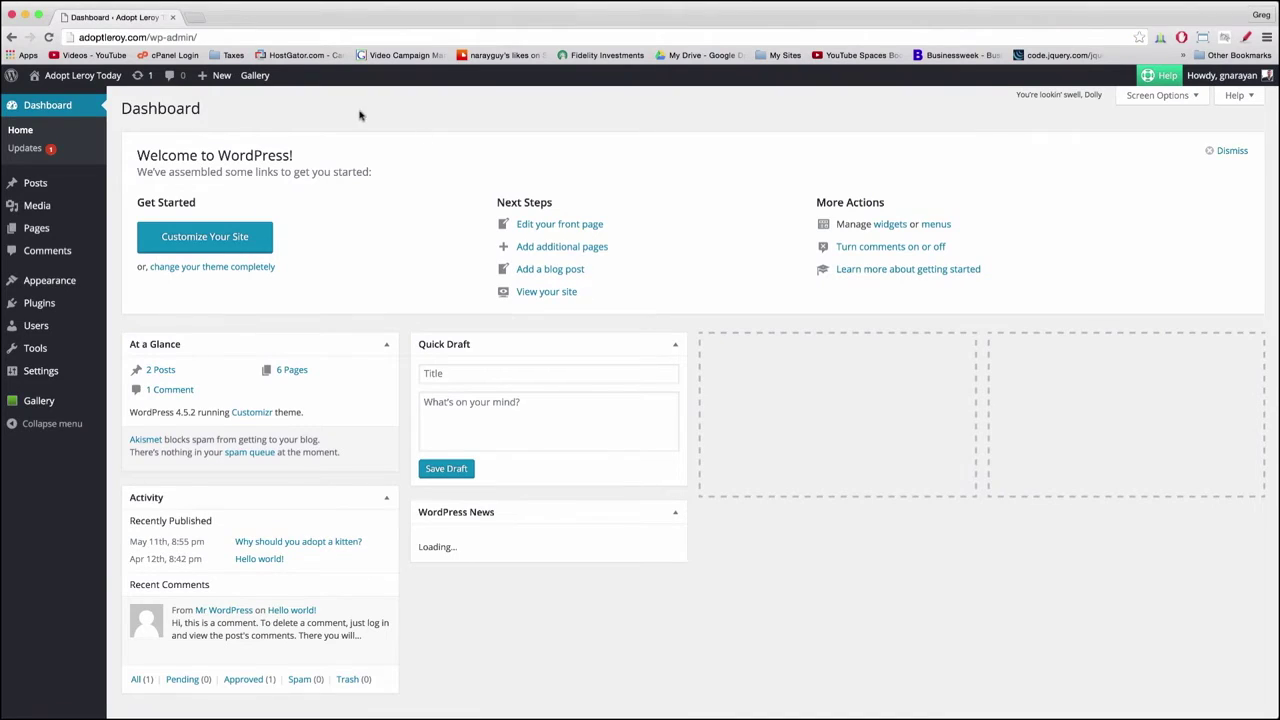
{"action": "left_click", "coordinate": [40, 228]}
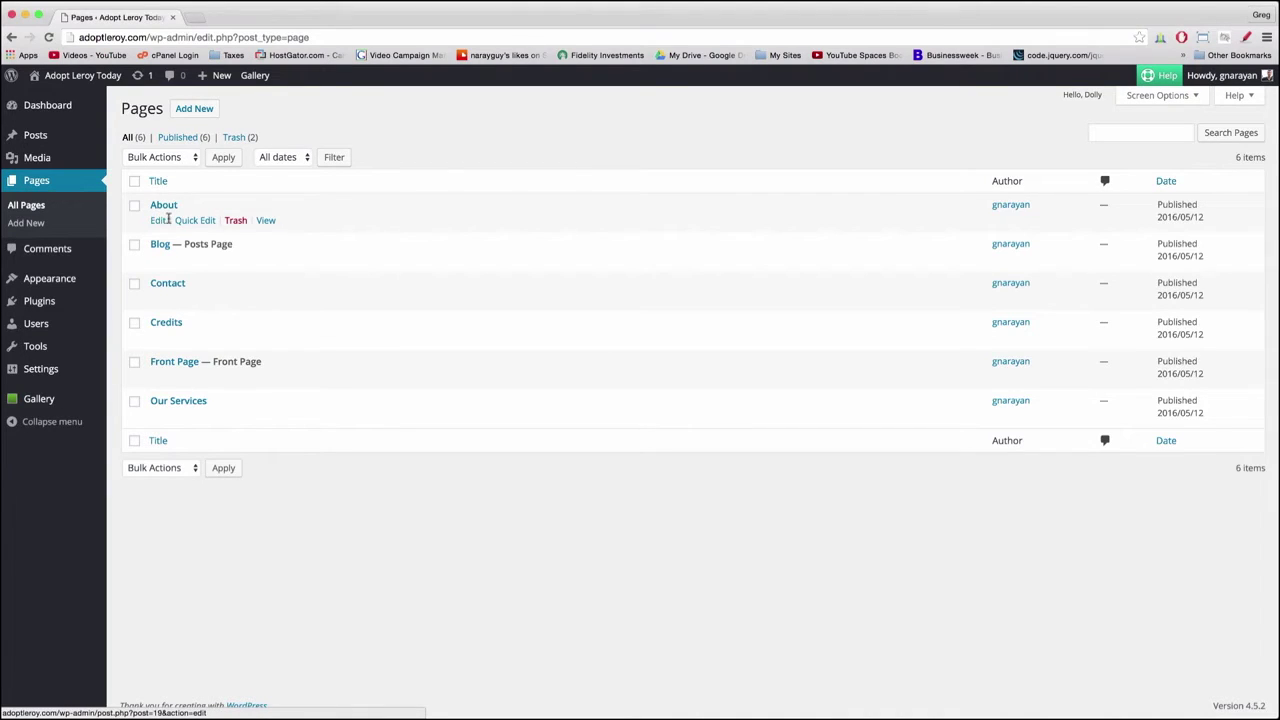
{"action": "left_click", "coordinate": [199, 220]}
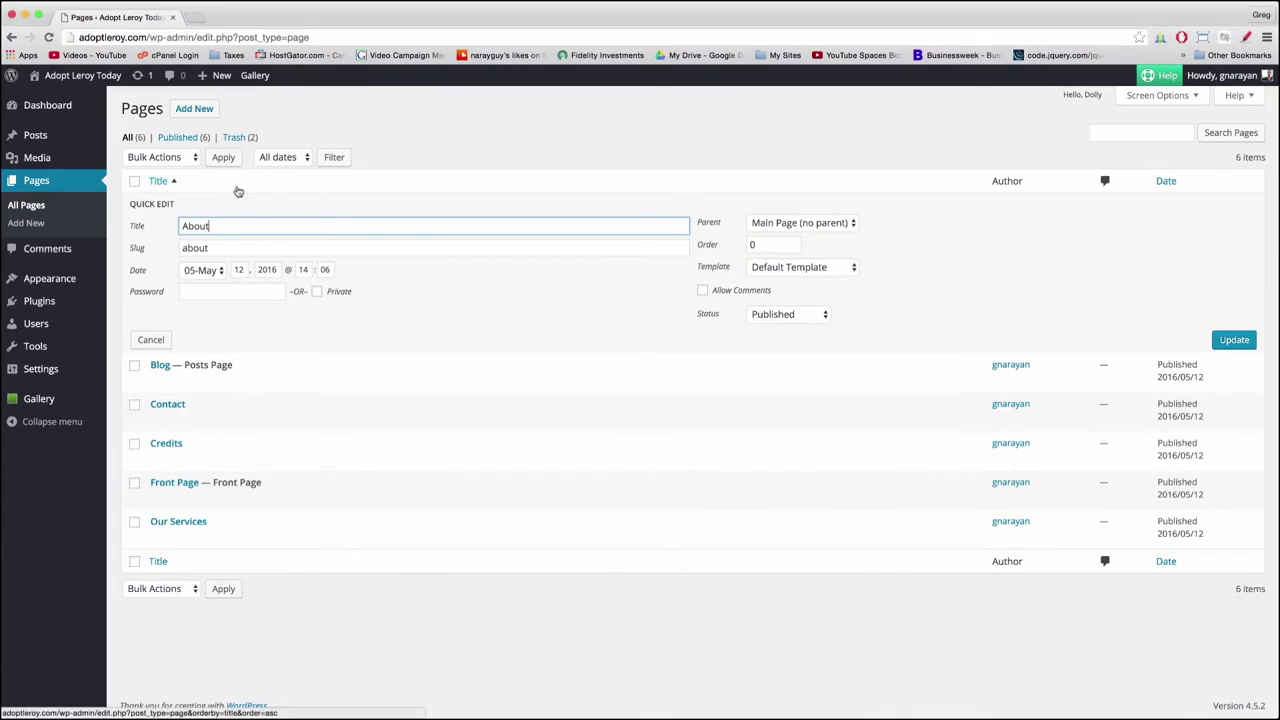
{"action": "left_click", "coordinate": [229, 248]}
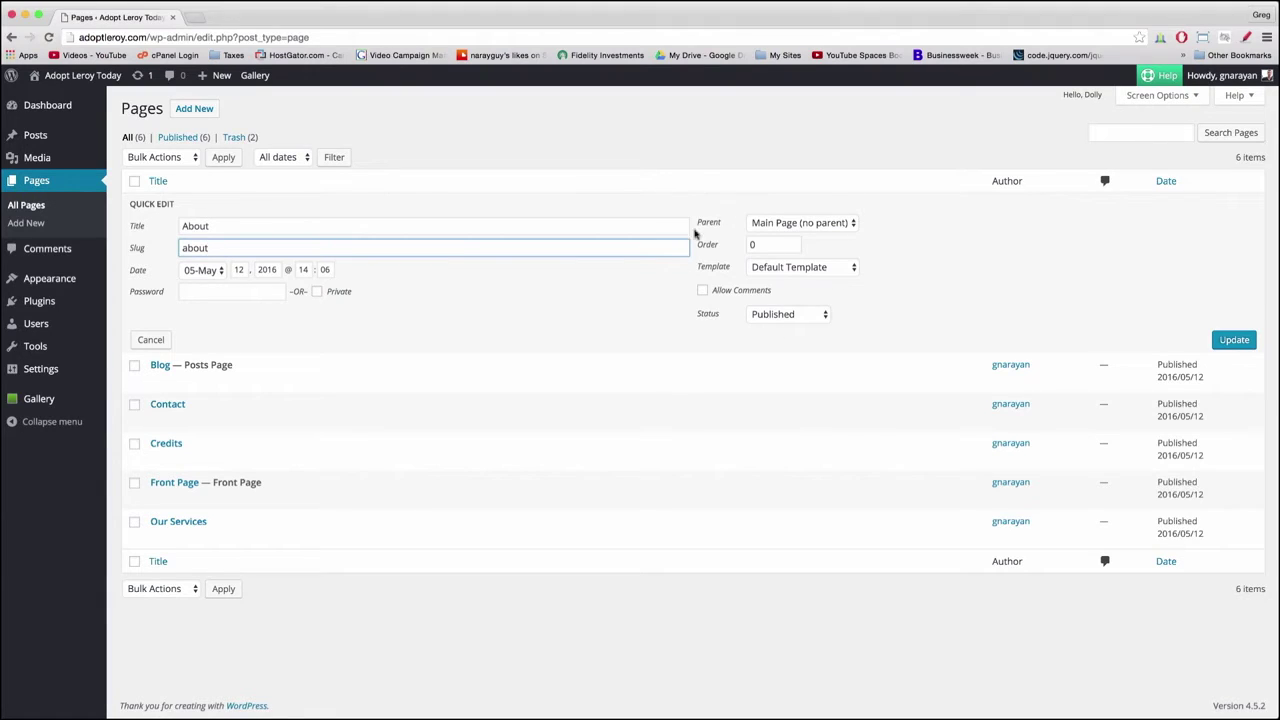
{"action": "mouse_move", "coordinate": [158, 348]}
{"action": "left_click", "coordinate": [149, 345]}
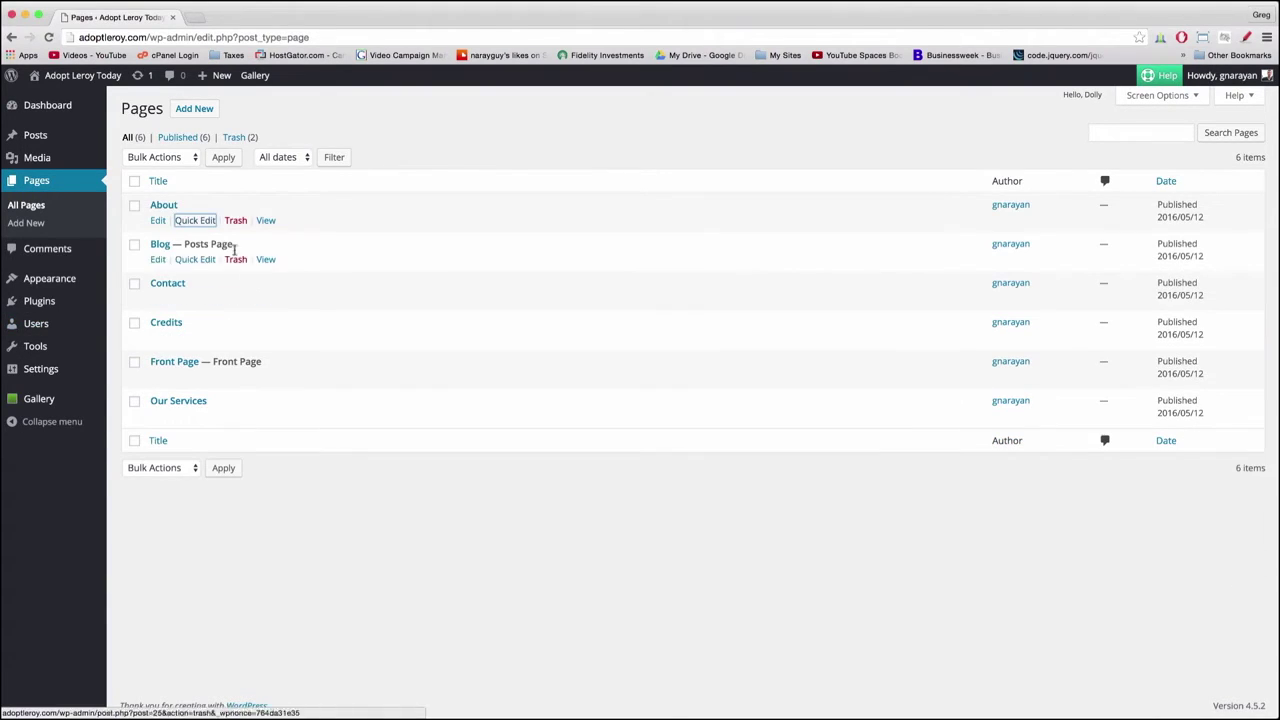
Step: Open the About page in the full editor and paste the copied introduction paragraph in Visual mode
{"action": "left_click", "coordinate": [157, 221]}
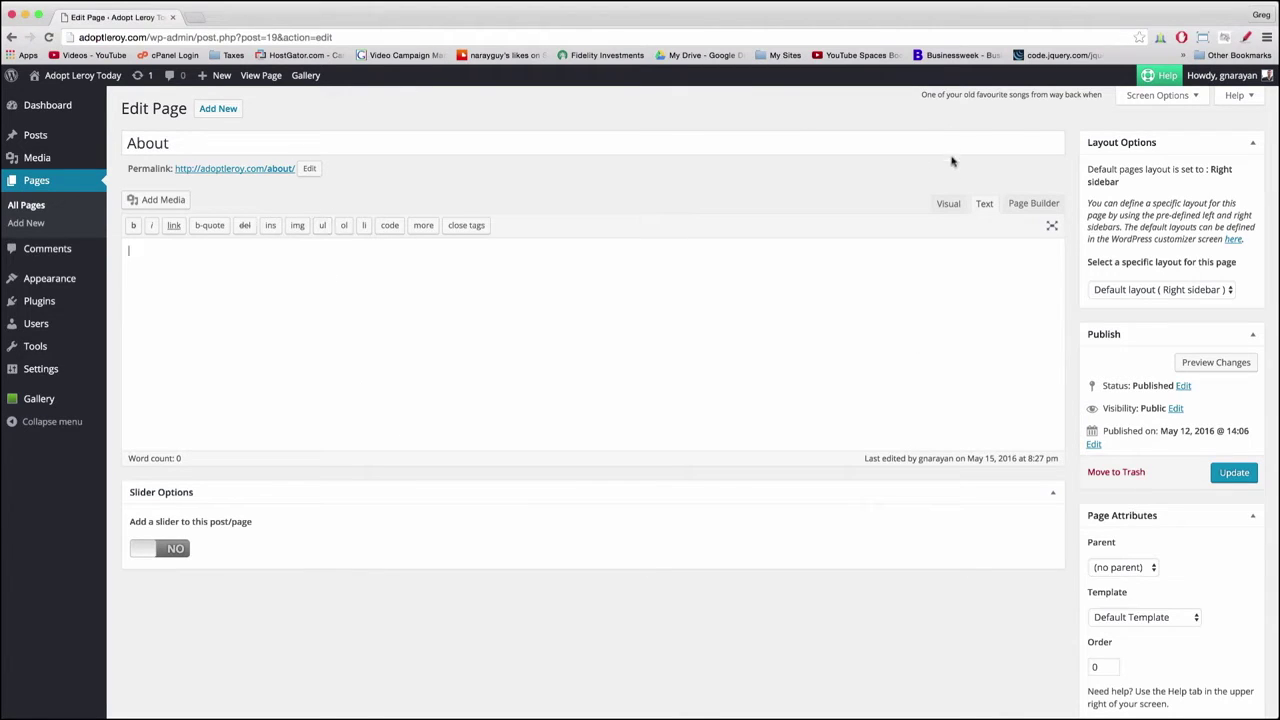
{"action": "left_click", "coordinate": [949, 207]}
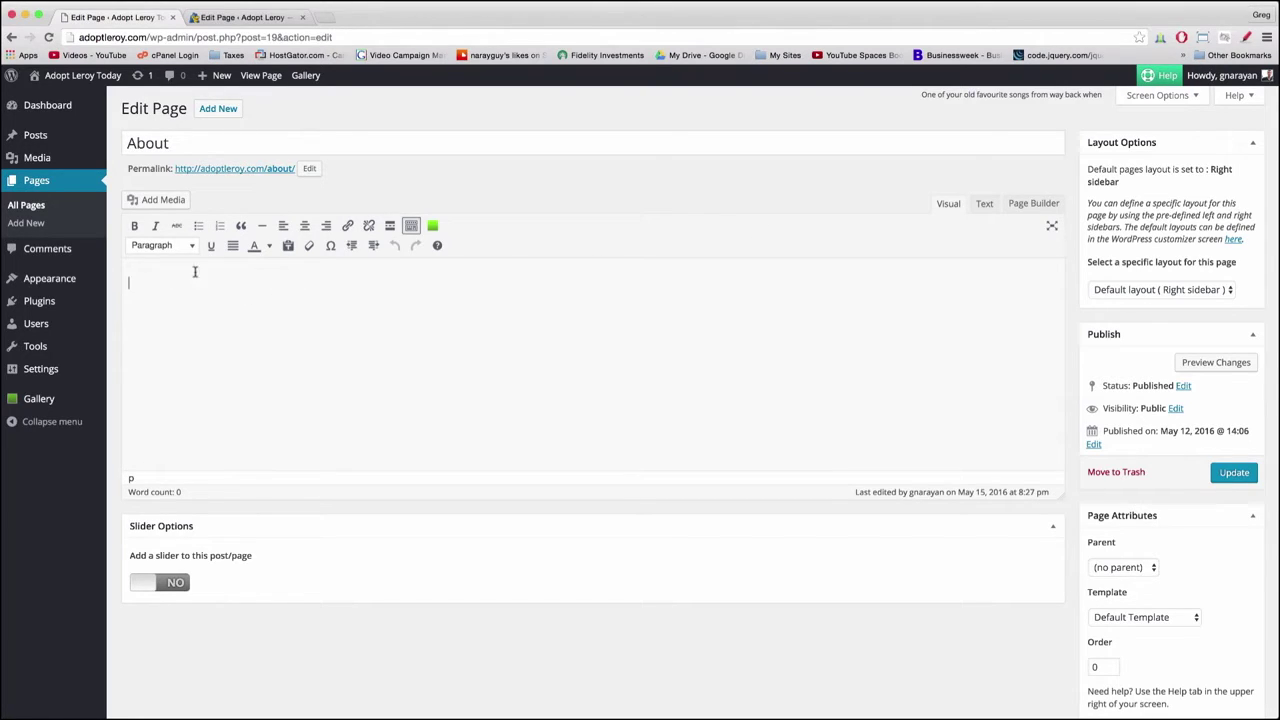
{"action": "left_click", "coordinate": [155, 284]}
{"action": "right_click", "coordinate": [155, 284]}
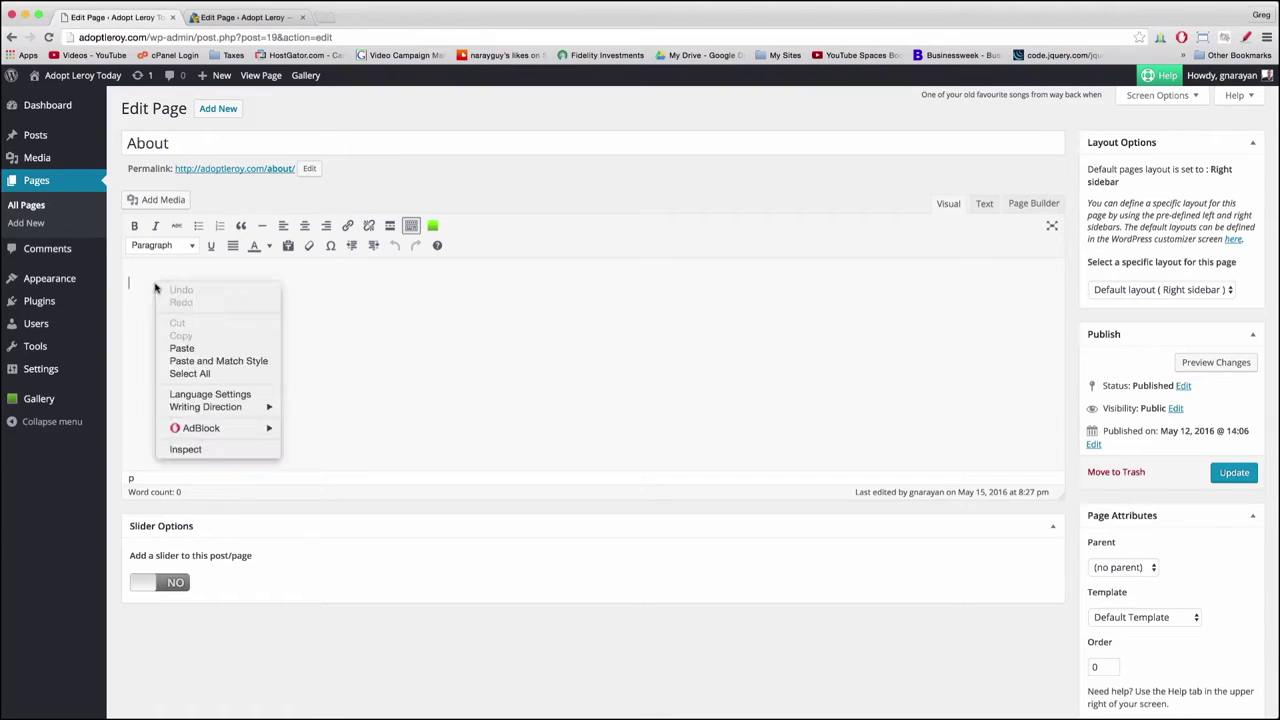
{"action": "left_click", "coordinate": [191, 352]}
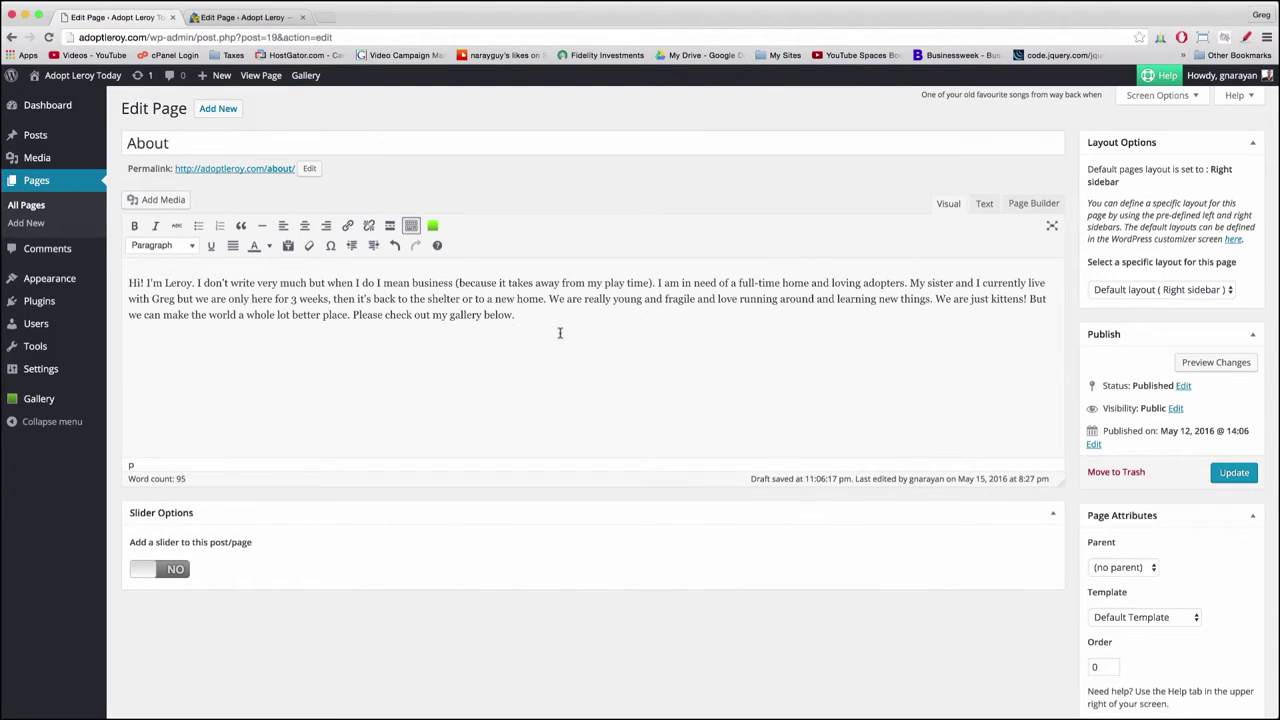
Step: Compare how the introduction paragraph appears in the Text and Visual modes of the editor
{"action": "left_click", "coordinate": [985, 203]}
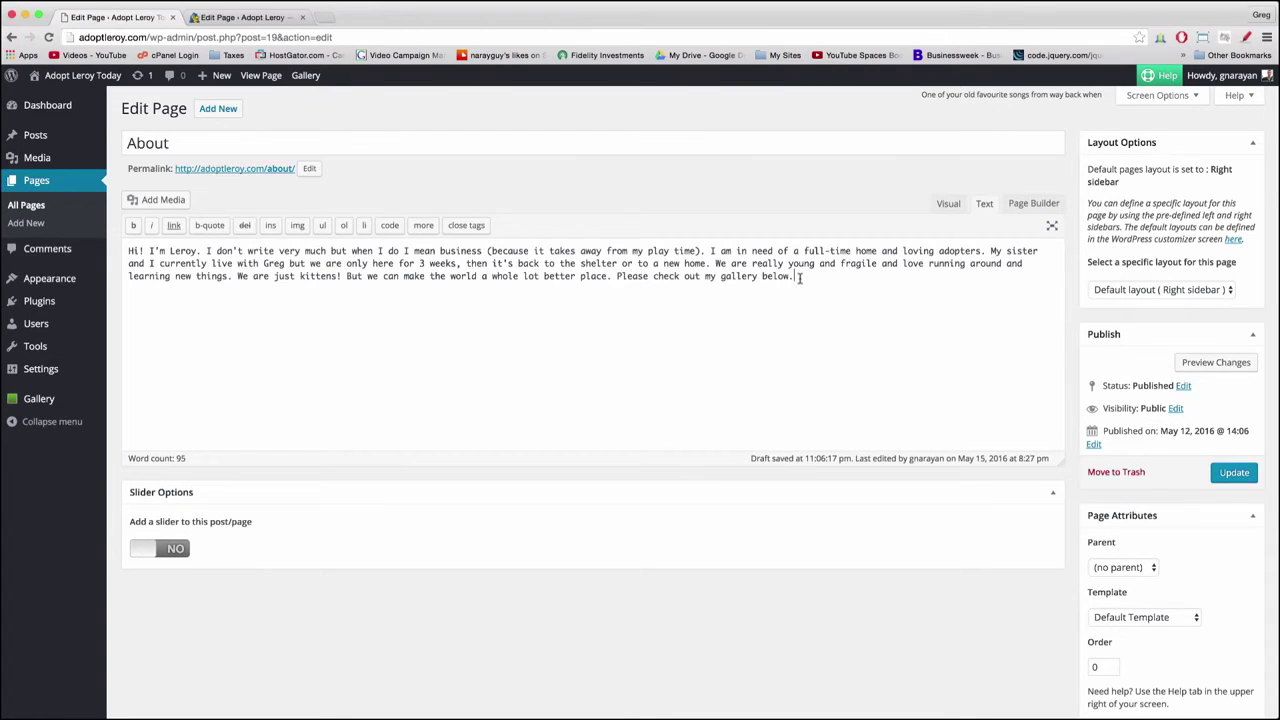
{"action": "left_click_drag", "start_coordinate": [848, 280], "coordinate": [127, 252]}
{"action": "left_click", "coordinate": [322, 263]}
{"action": "left_click", "coordinate": [947, 208]}
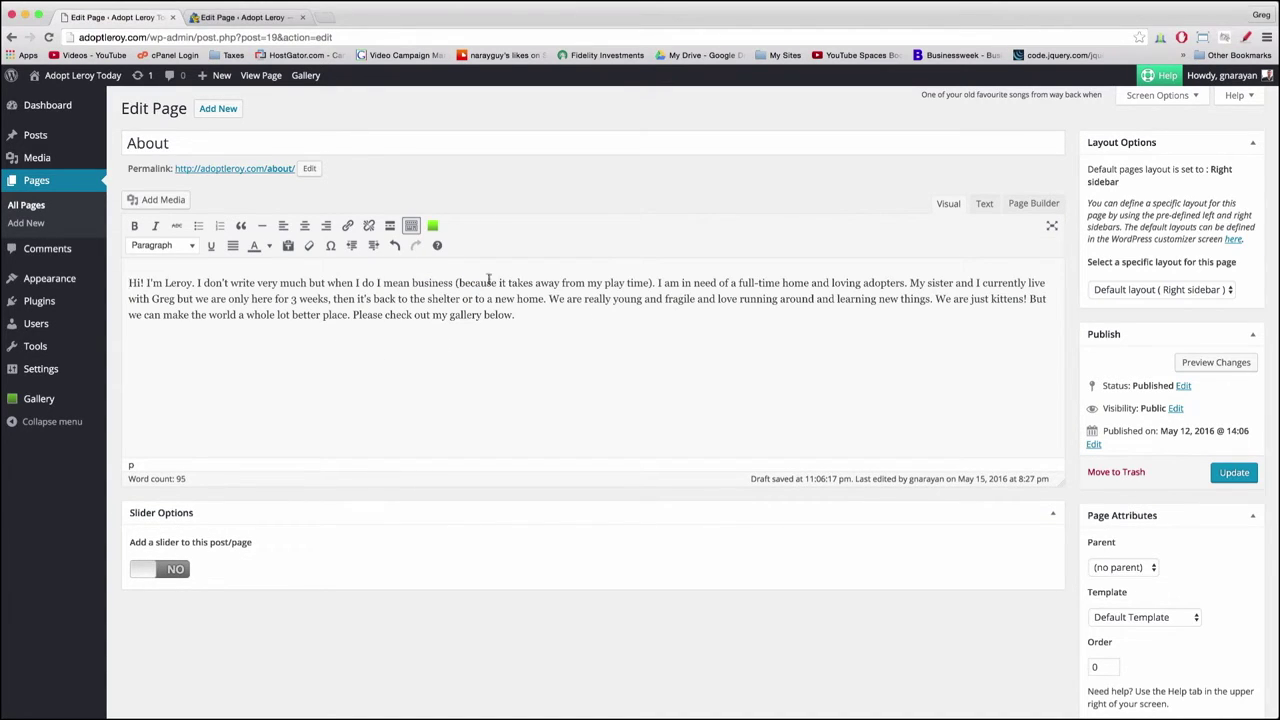
Step: Delete the introduction paragraph in Text mode and paste it back in
{"action": "left_click", "coordinate": [985, 205]}
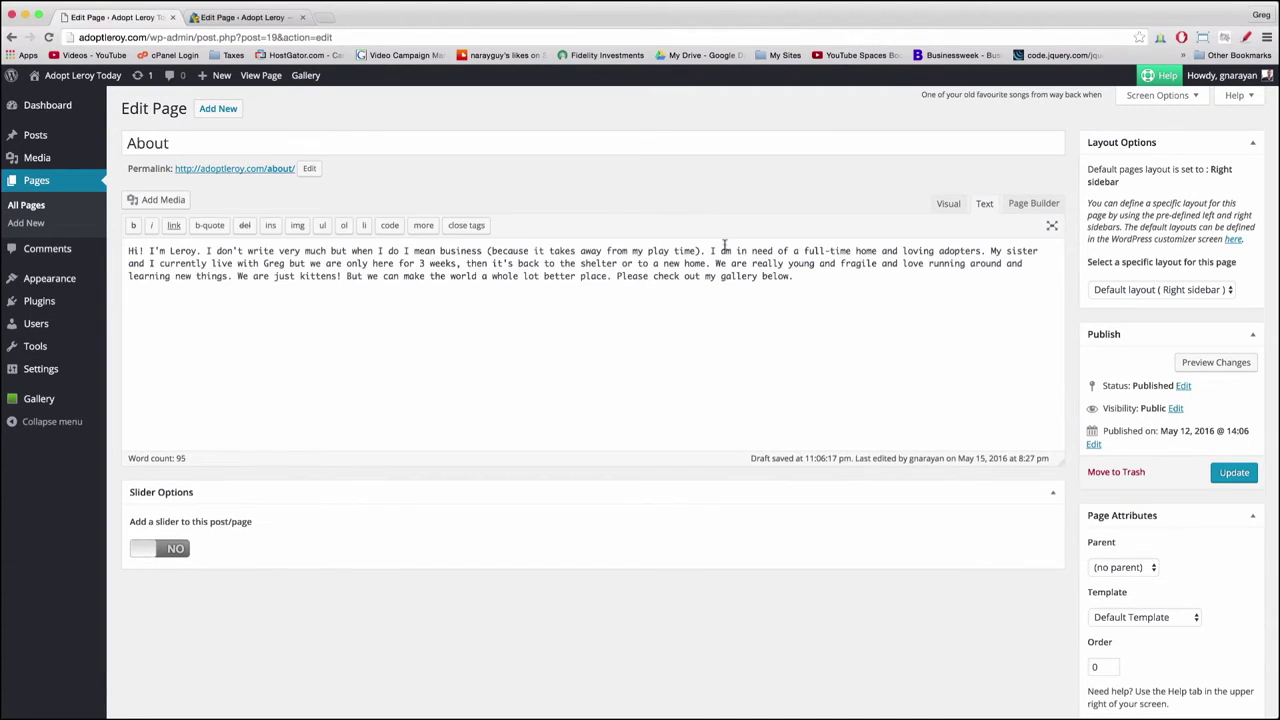
{"action": "left_click_drag", "start_coordinate": [705, 284], "coordinate": [121, 246]}
{"action": "key", "text": "super+c"}
{"action": "key", "text": "BackSpace"}
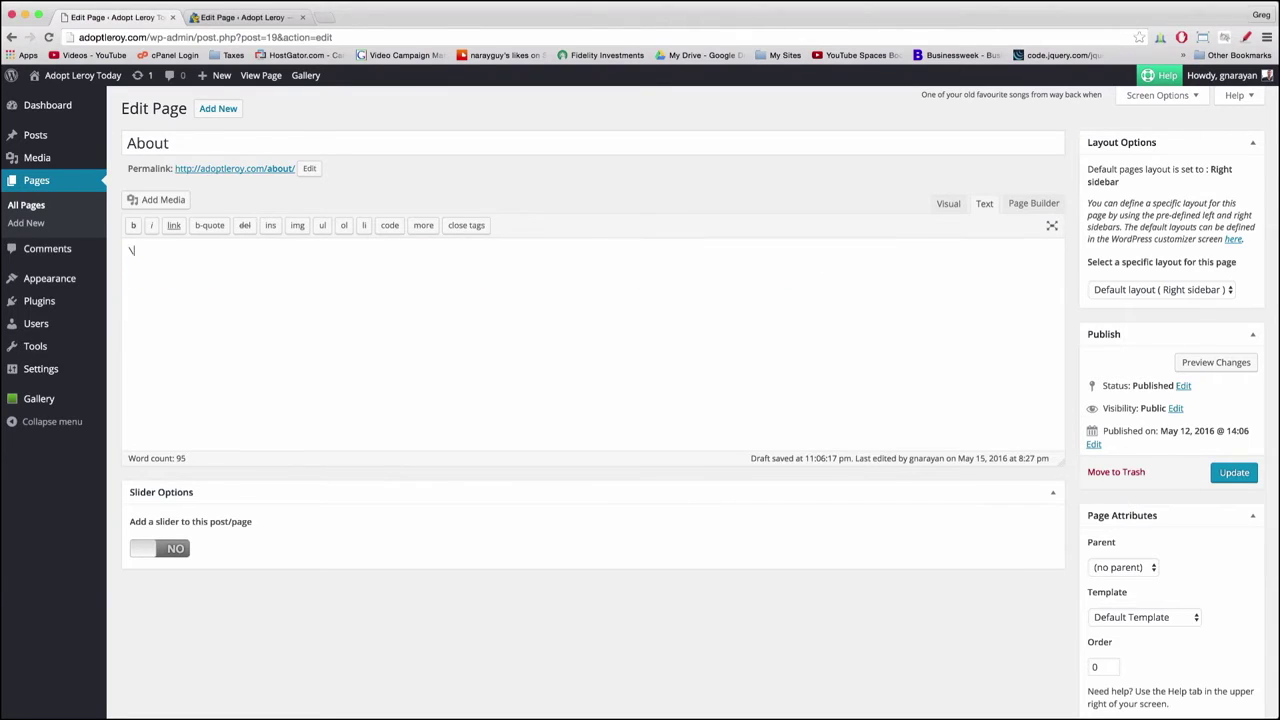
{"action": "right_click", "coordinate": [186, 267]}
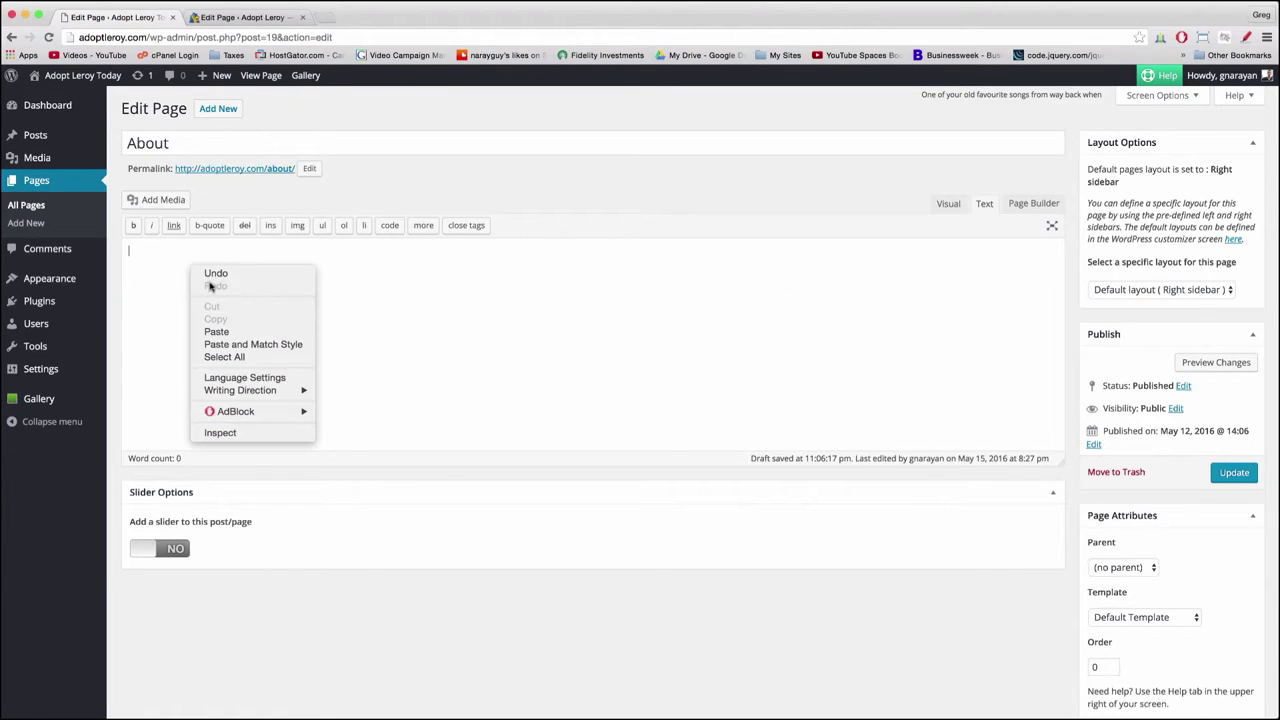
{"action": "left_click", "coordinate": [216, 330]}
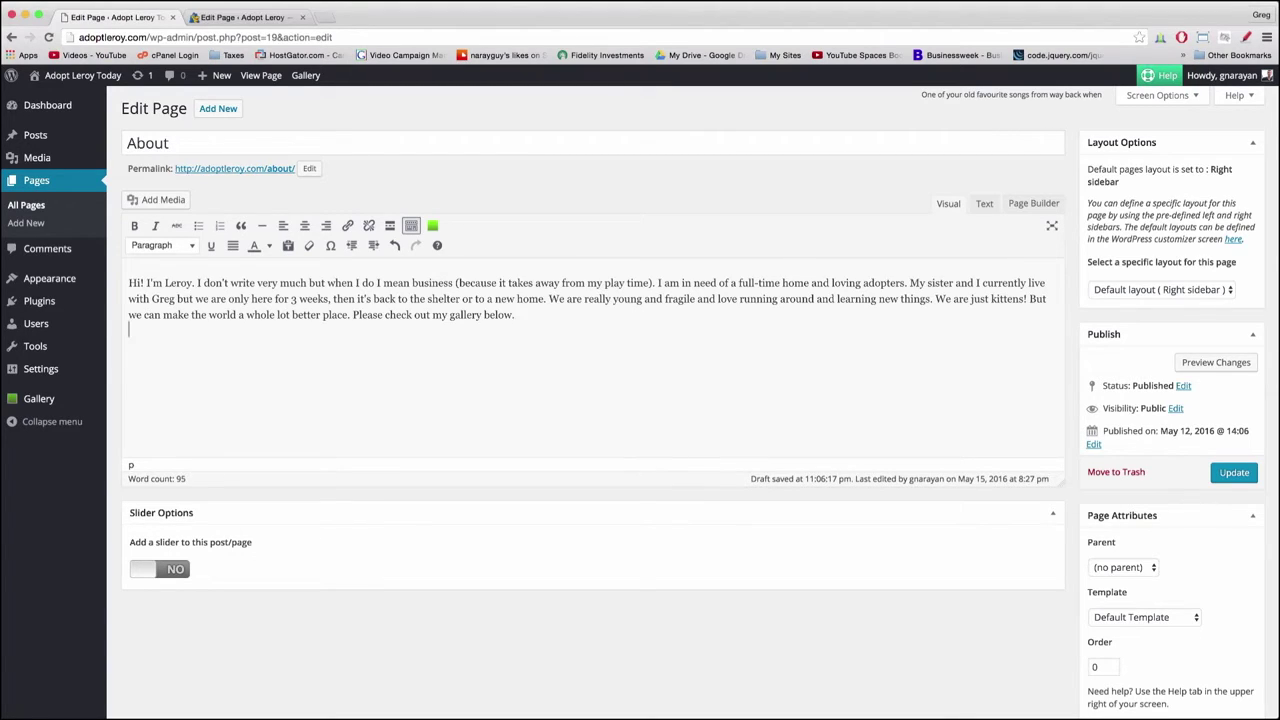
Step: Try a paragraph break and a single line break with filler text below the introduction, and delete the filler
{"action": "type", "text": "lkdj;alkflj"}
{"action": "key", "text": "Return"}
{"action": "type", "text": "lkjldakfj"}
{"action": "key", "text": "shift+Return"}
{"action": "type", "text": ";lksjdl;dakj  l;kj;kj"}
{"action": "key", "text": "BackSpace"}
{"action": "key", "text": "BackSpace"}
{"action": "key", "text": "BackSpace"}
{"action": "key", "text": "BackSpace"}
{"action": "key", "text": "BackSpace"}
{"action": "key", "text": "BackSpace"}
{"action": "key", "text": "BackSpace"}
{"action": "key", "text": "BackSpace"}
{"action": "key", "text": "BackSpace"}
{"action": "key", "text": "BackSpace"}
{"action": "key", "text": "BackSpace"}
{"action": "key", "text": "BackSpace"}
{"action": "key", "text": "BackSpace"}
{"action": "key", "text": "BackSpace"}
{"action": "key", "text": "BackSpace"}
{"action": "key", "text": "BackSpace"}
{"action": "key", "text": "BackSpace"}
{"action": "key", "text": "BackSpace"}
{"action": "key", "text": "BackSpace"}
{"action": "key", "text": "BackSpace"}
{"action": "key", "text": "BackSpace"}
{"action": "key", "text": "BackSpace"}
{"action": "key", "text": "BackSpace"}
{"action": "key", "text": "BackSpace"}
{"action": "key", "text": "BackSpace"}
{"action": "key", "text": "BackSpace"}
{"action": "key", "text": "BackSpace"}
{"action": "key", "text": "BackSpace"}
{"action": "key", "text": "BackSpace"}
{"action": "key", "text": "BackSpace"}
{"action": "key", "text": "BackSpace"}
{"action": "key", "text": "BackSpace"}
{"action": "key", "text": "BackSpace"}
{"action": "key", "text": "BackSpace"}
{"action": "key", "text": "BackSpace"}
Step: Add the line "Here is what [foster carer's name] knows about me so far:" below the introduction paragraph
{"action": "type", "text": "Here is what Greg knw"}
{"action": "type", "text": "ws about me so far:"}
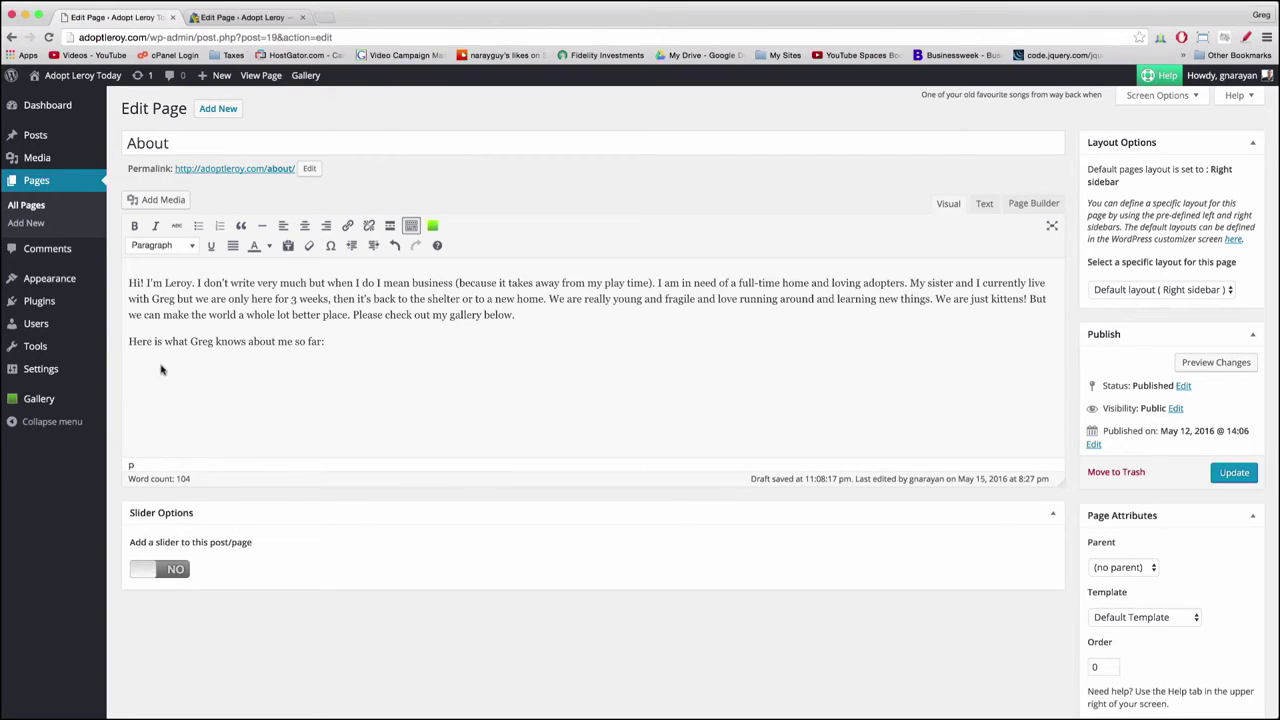
Step: Paste two lines below it: "I'm a 6 weeks old male kitten born mid March 2016" and "My mother is unaccounted for"
{"action": "right_click", "coordinate": [160, 370]}
{"action": "left_click", "coordinate": [186, 428]}
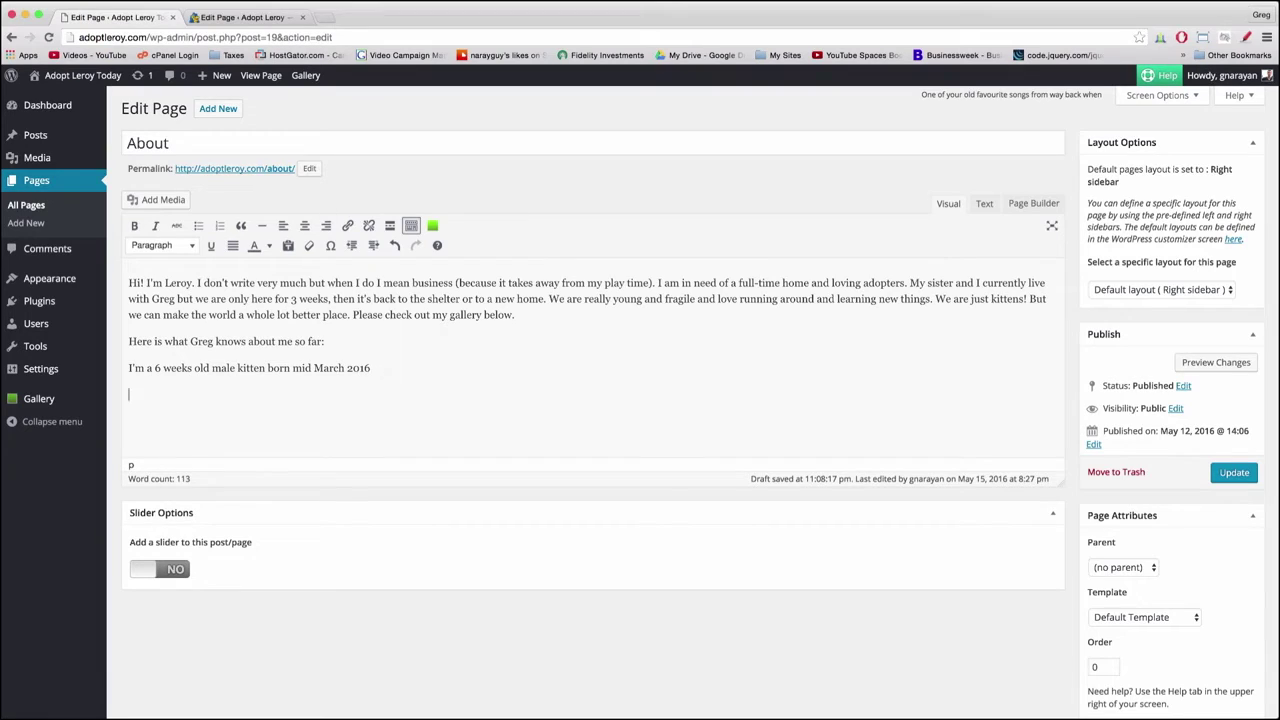
{"action": "right_click", "coordinate": [174, 392]}
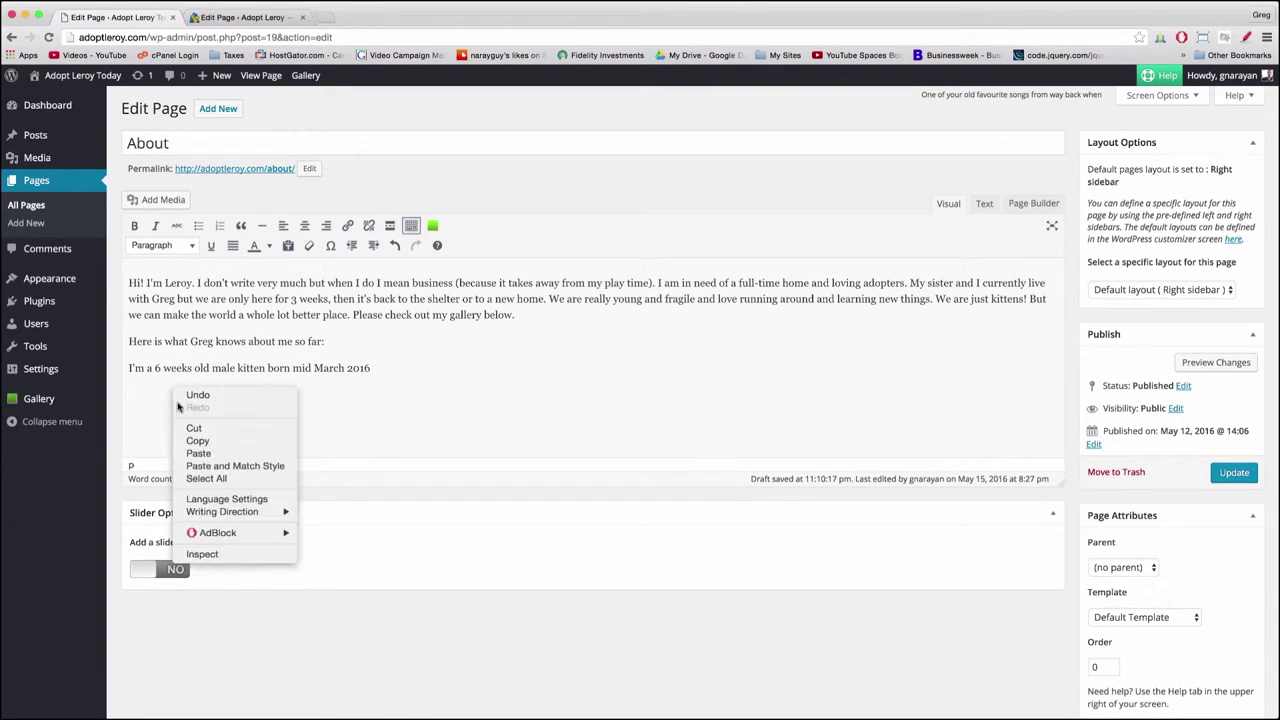
{"action": "left_click", "coordinate": [198, 453]}
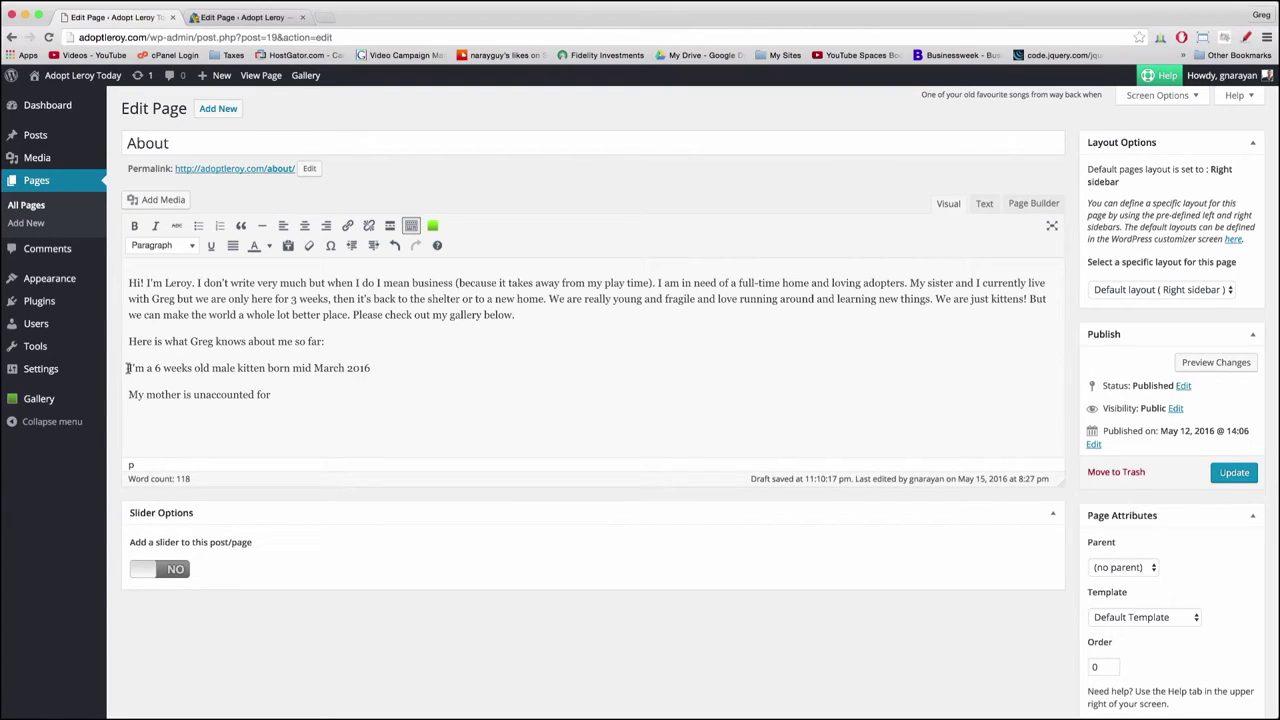
Step: Turn the two fact lines into a bulleted list with one fact per bullet
{"action": "left_click", "coordinate": [197, 226]}
{"action": "left_click", "coordinate": [127, 397]}
{"action": "key", "text": "BackSpace"}
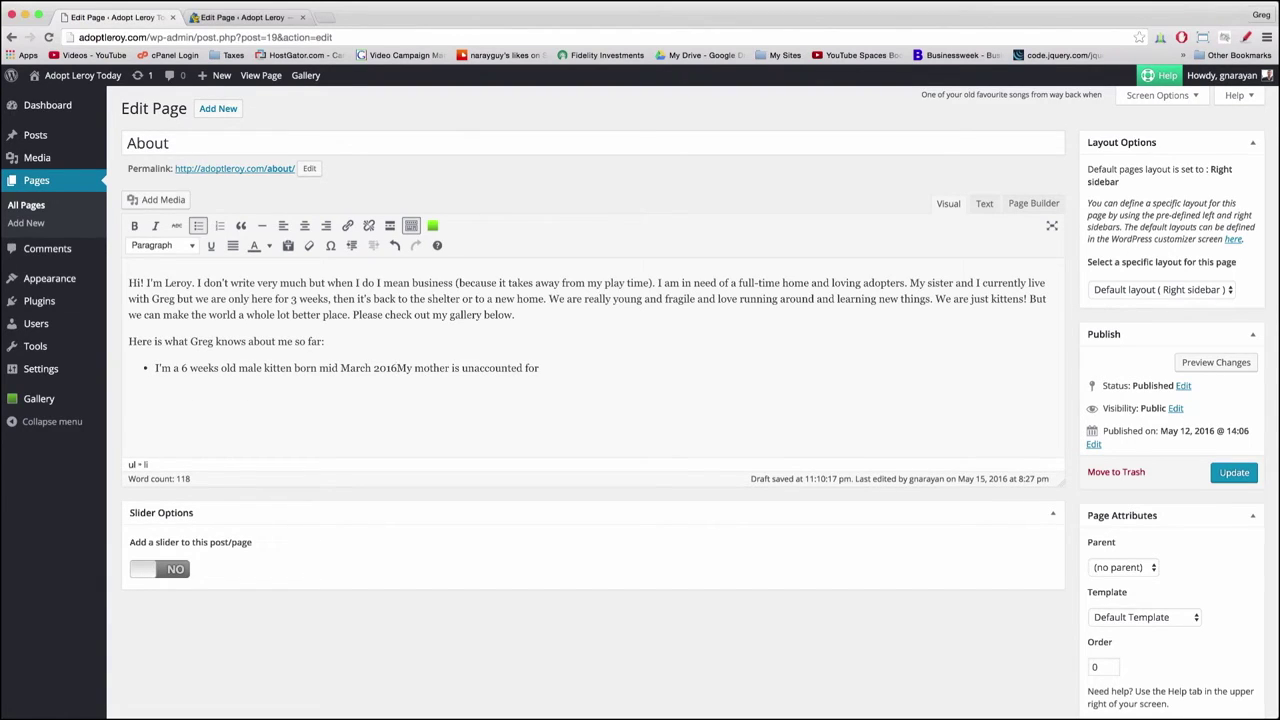
{"action": "key", "text": "Return"}
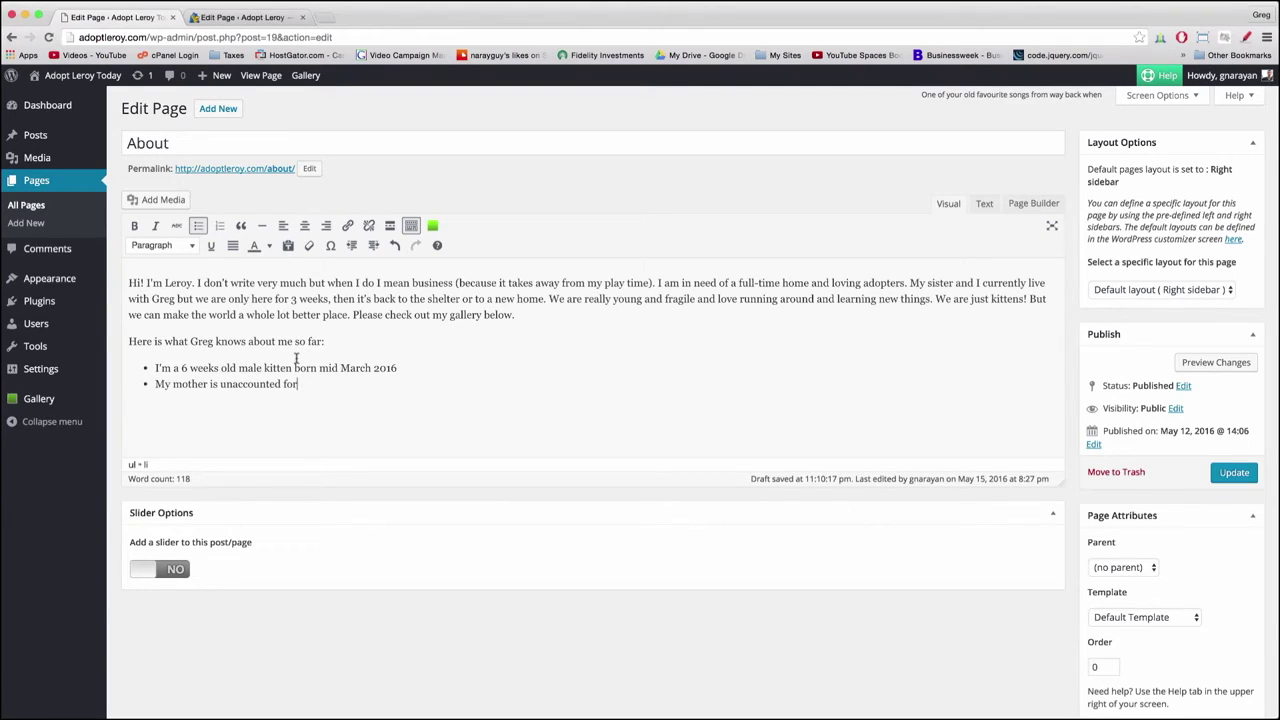
Step: Add a third bullet, "I have all my vaccination shots and am neutered", and a "Gallery" line below the list
{"action": "type", "text": "I have all my vaccination shots and am neuteredk"}
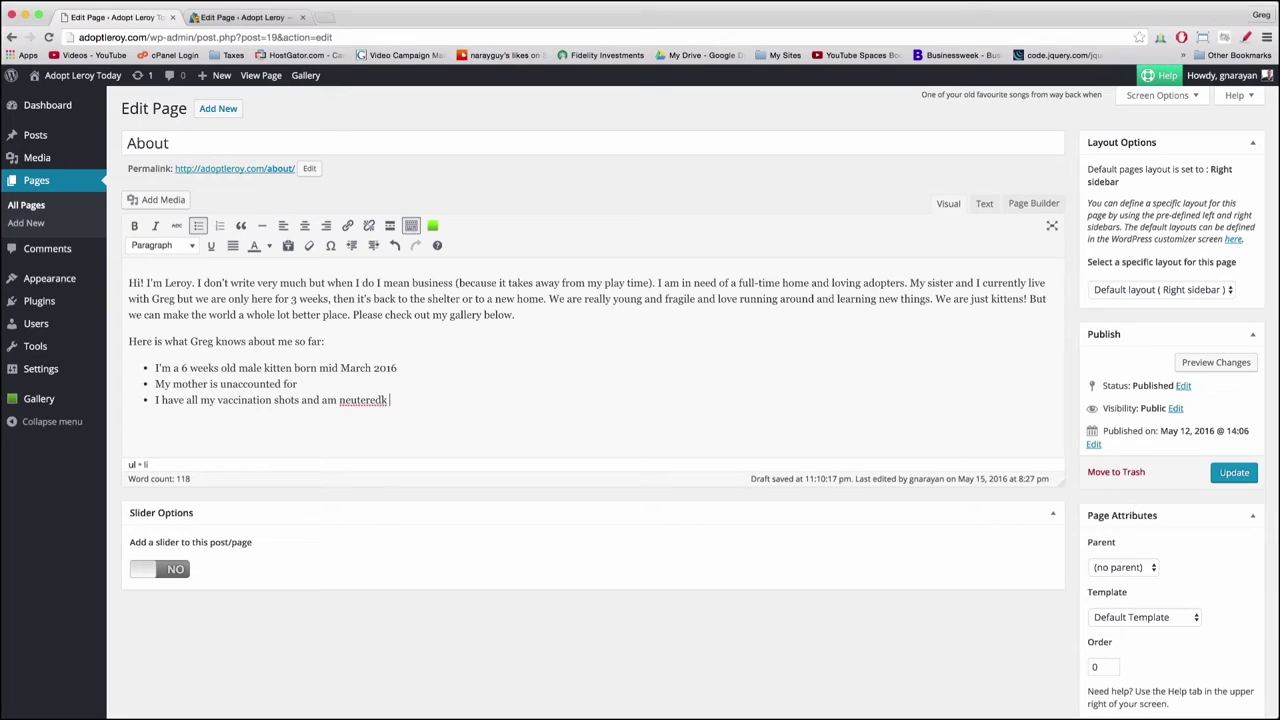
{"action": "right_click", "coordinate": [372, 400]}
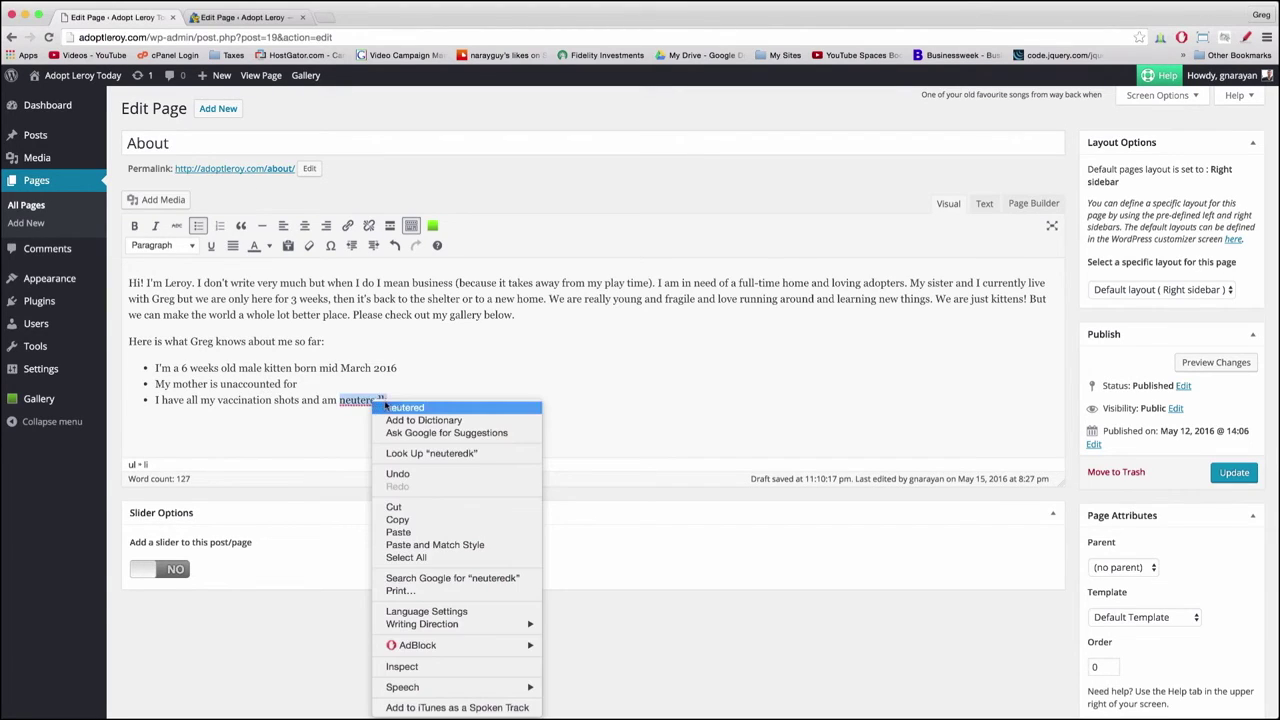
{"action": "left_click", "coordinate": [404, 408]}
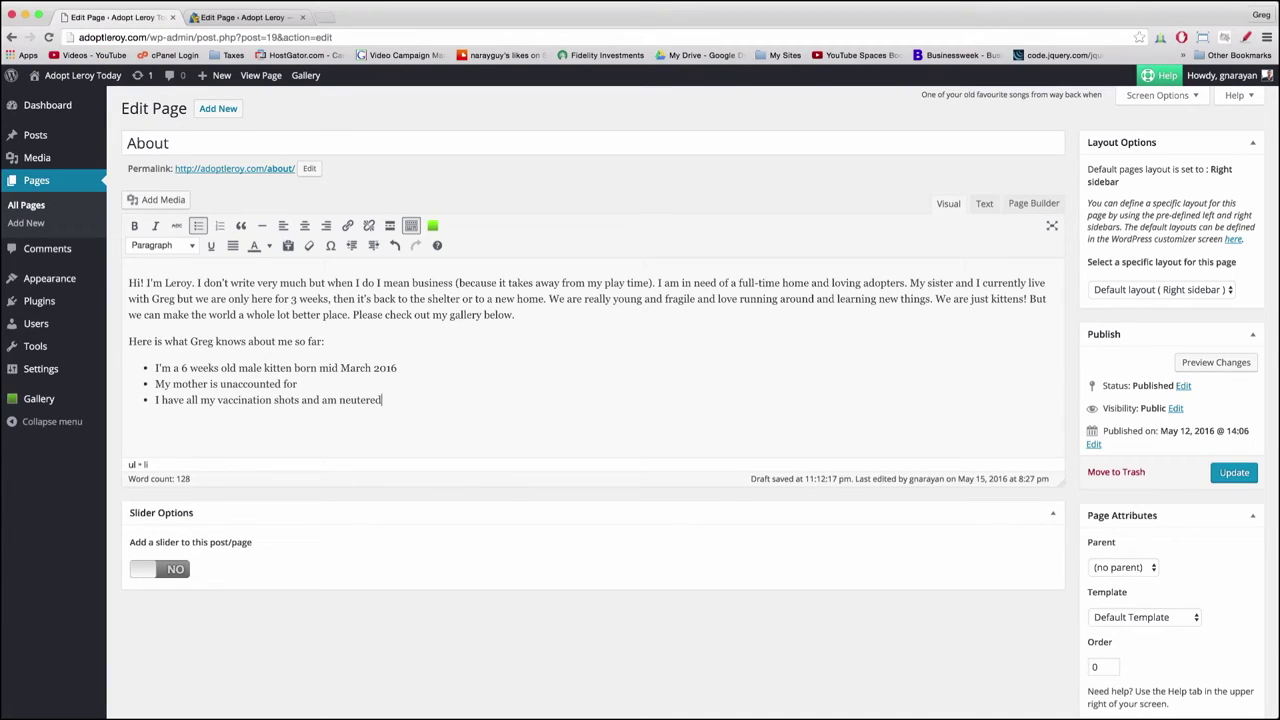
{"action": "key", "text": "Return"}
Step: Format the sentence "We are just kittens!" in the introduction as bold and italic
{"action": "left_click", "coordinate": [683, 311]}
{"action": "left_click_drag", "start_coordinate": [936, 298], "coordinate": [1028, 298]}
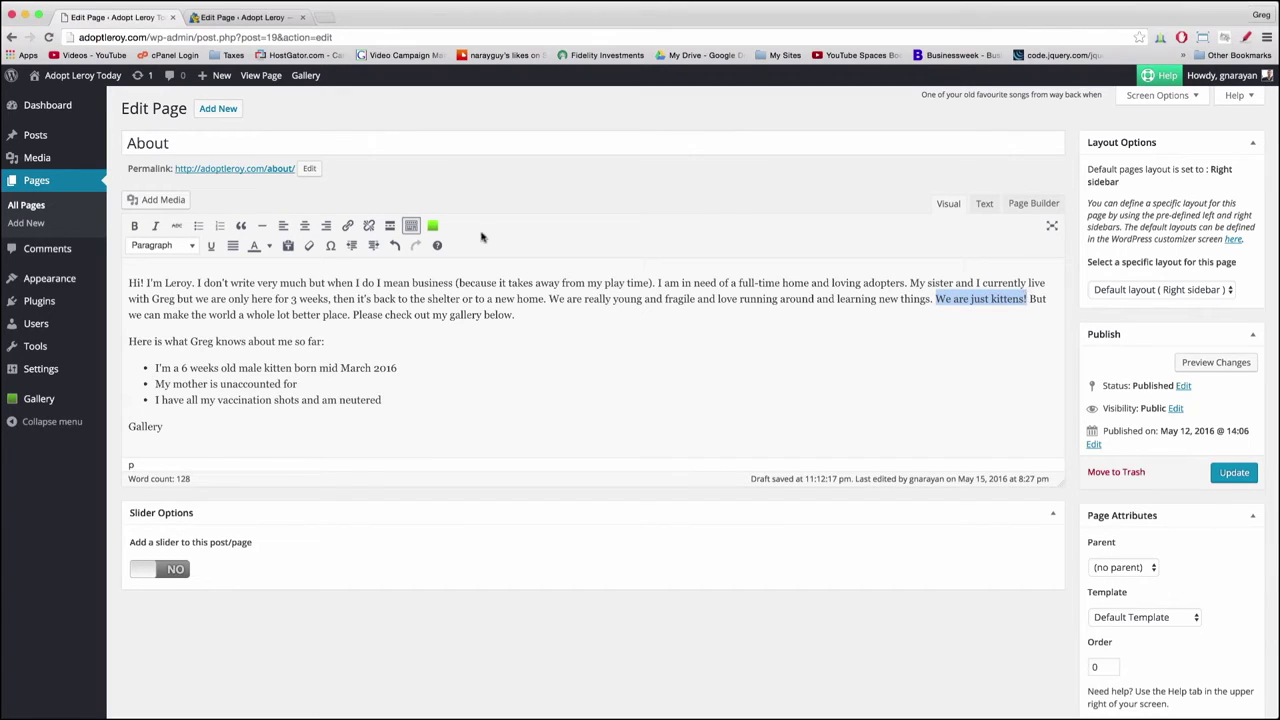
{"action": "left_click", "coordinate": [133, 226]}
{"action": "left_click", "coordinate": [155, 226]}
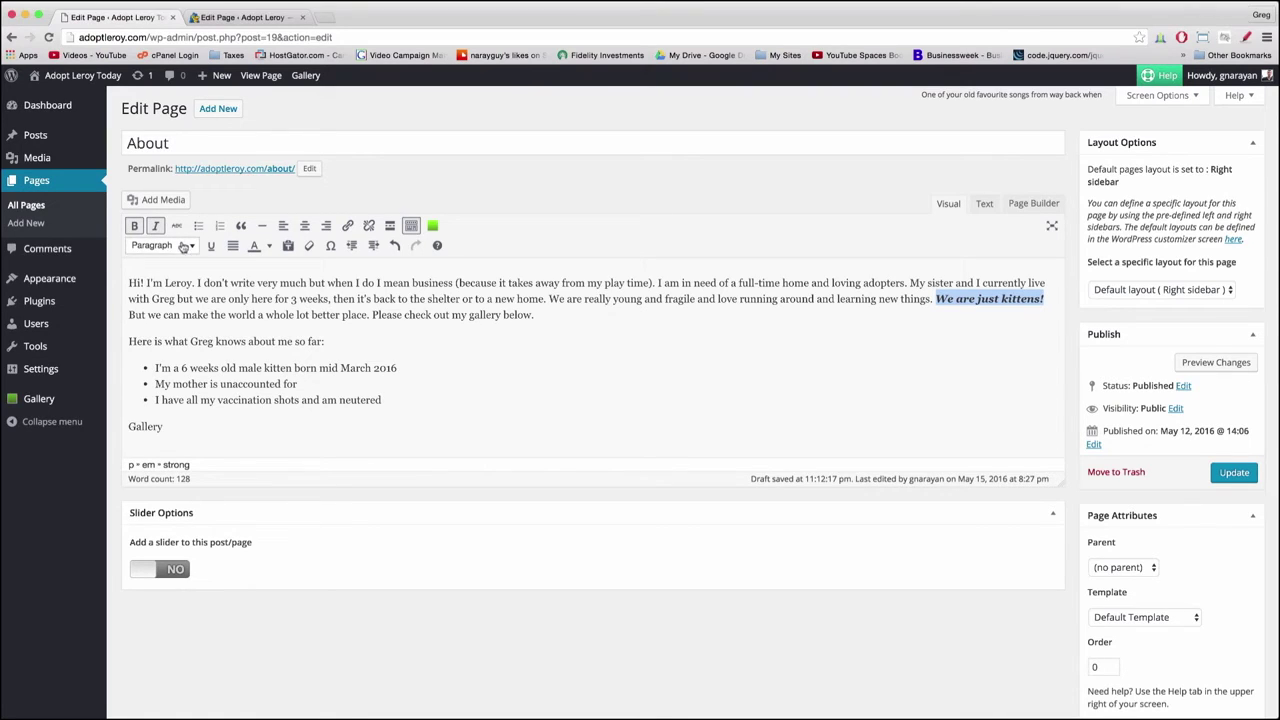
Step: Try the Heading 4 style on the introduction paragraph and undo it
{"action": "left_click", "coordinate": [188, 249]}
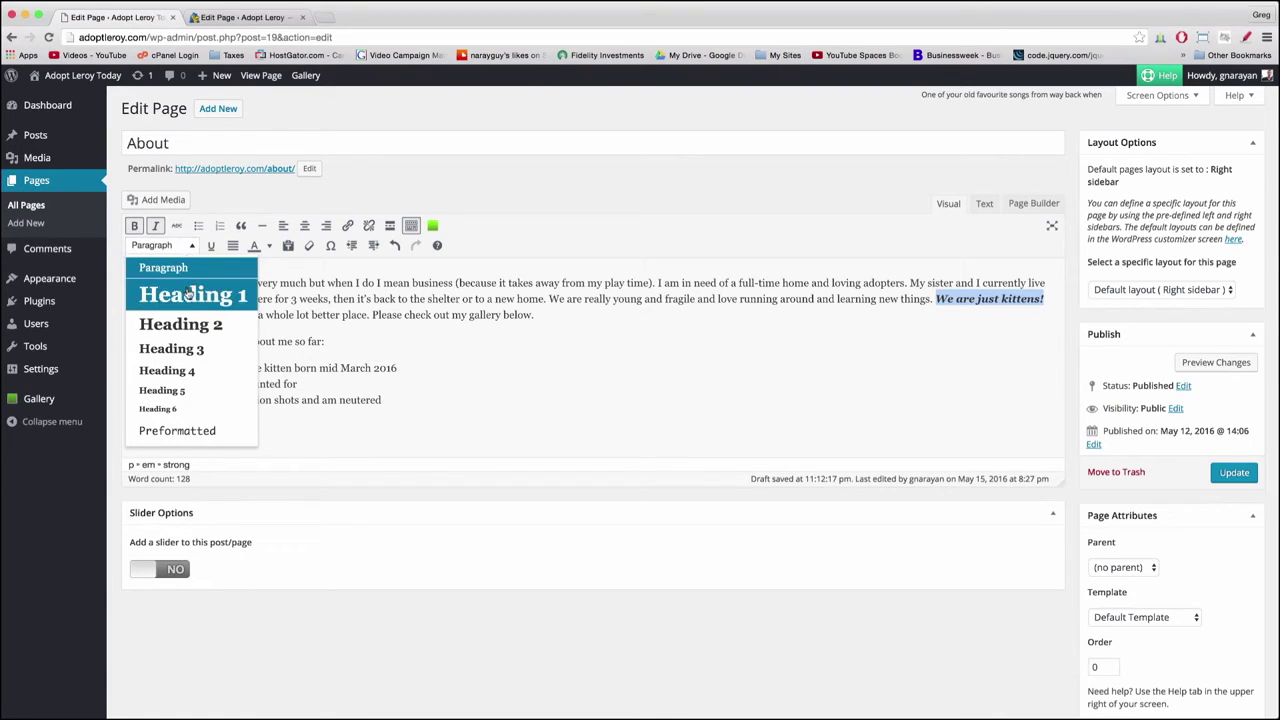
{"action": "left_click", "coordinate": [180, 370]}
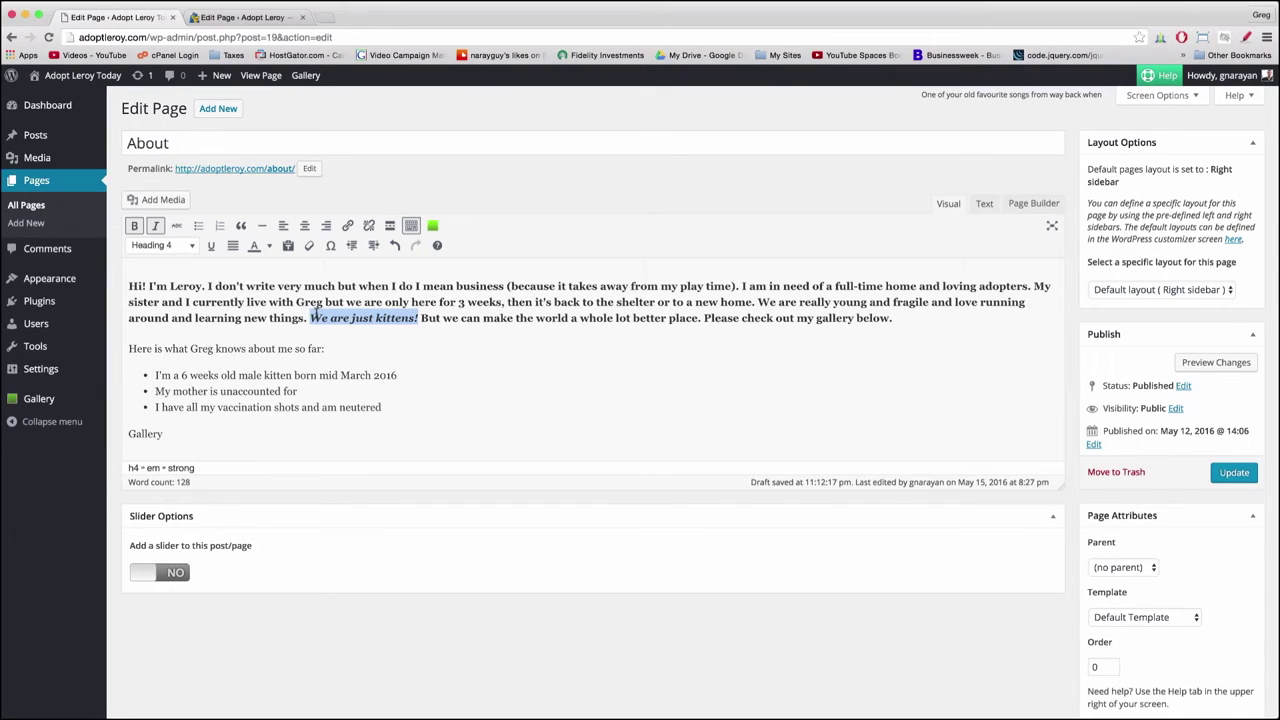
{"action": "key", "text": "super+z"}
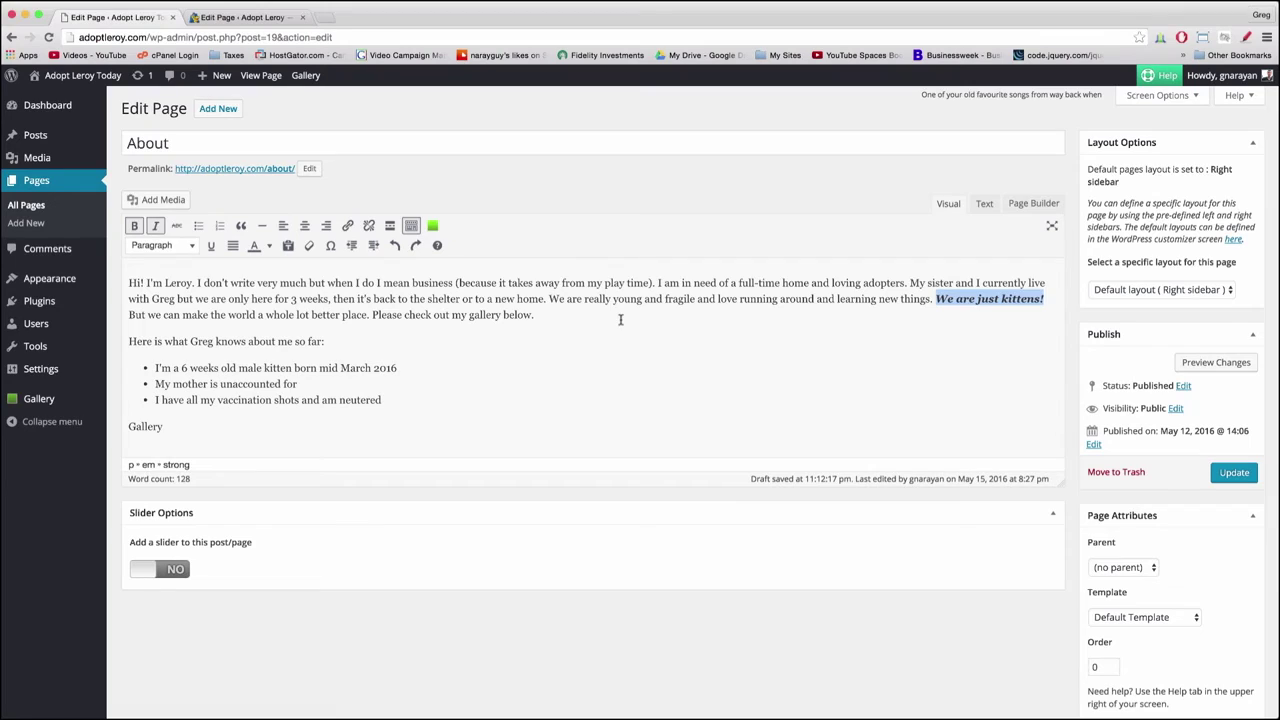
Step: Add a fourth bullet reading "I am already on YouTube" after the vaccination bullet
{"action": "left_click", "coordinate": [392, 398]}
{"action": "key", "text": "Return"}
{"action": "type", "text": "I am already on YouTube"}
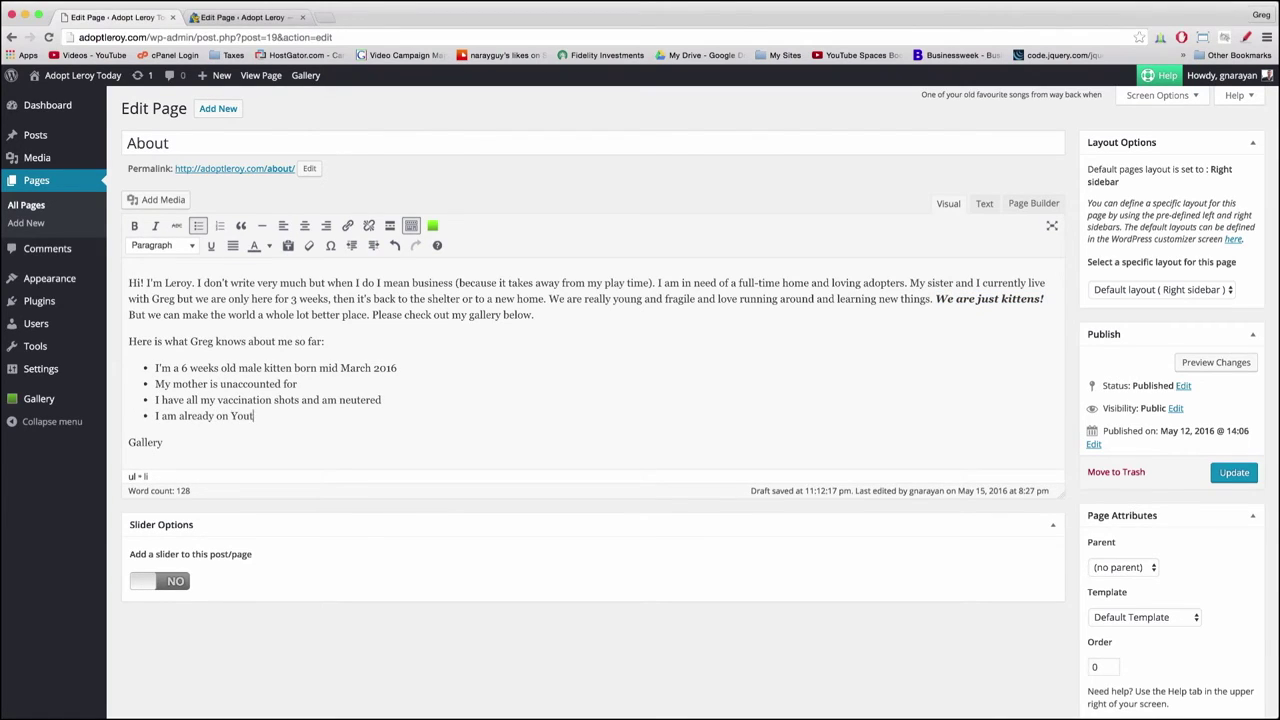
Step: Select the word "YouTube" in the new bullet and open Google in a new browser tab
{"action": "double_click", "coordinate": [256, 415]}
{"action": "left_click", "coordinate": [322, 18]}
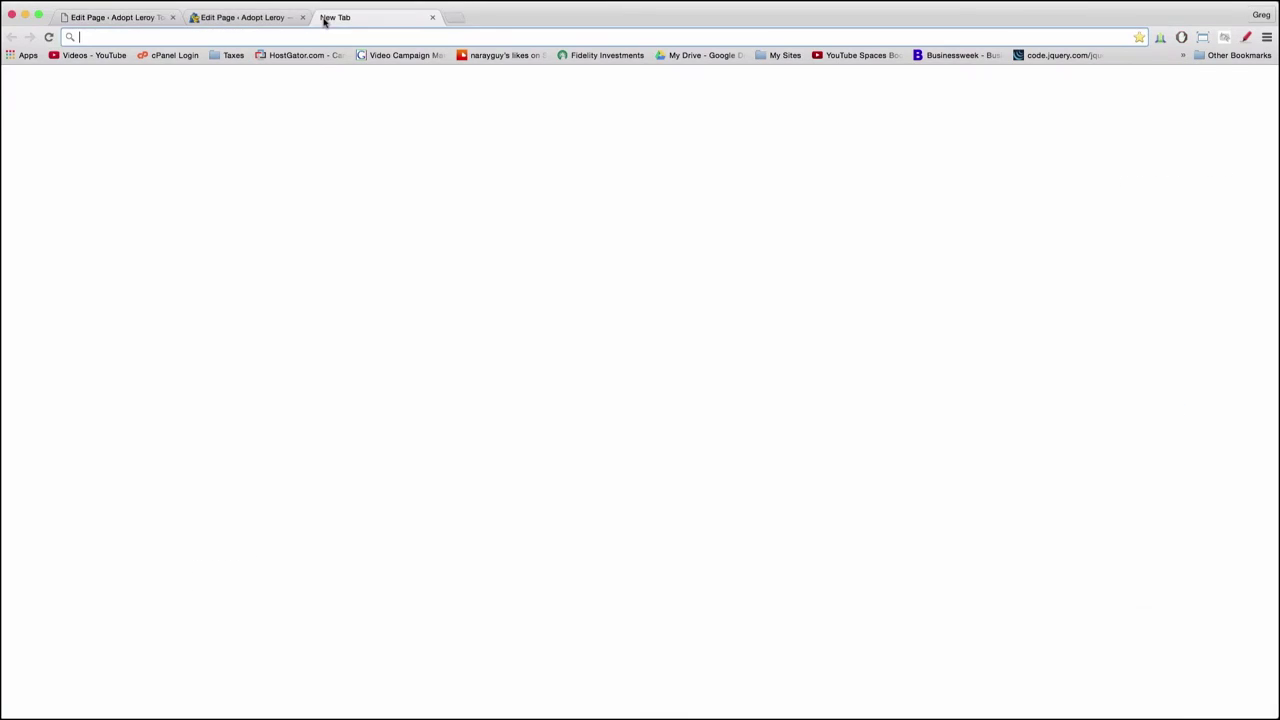
{"action": "type", "text": "google"}
{"action": "key", "text": "Return"}
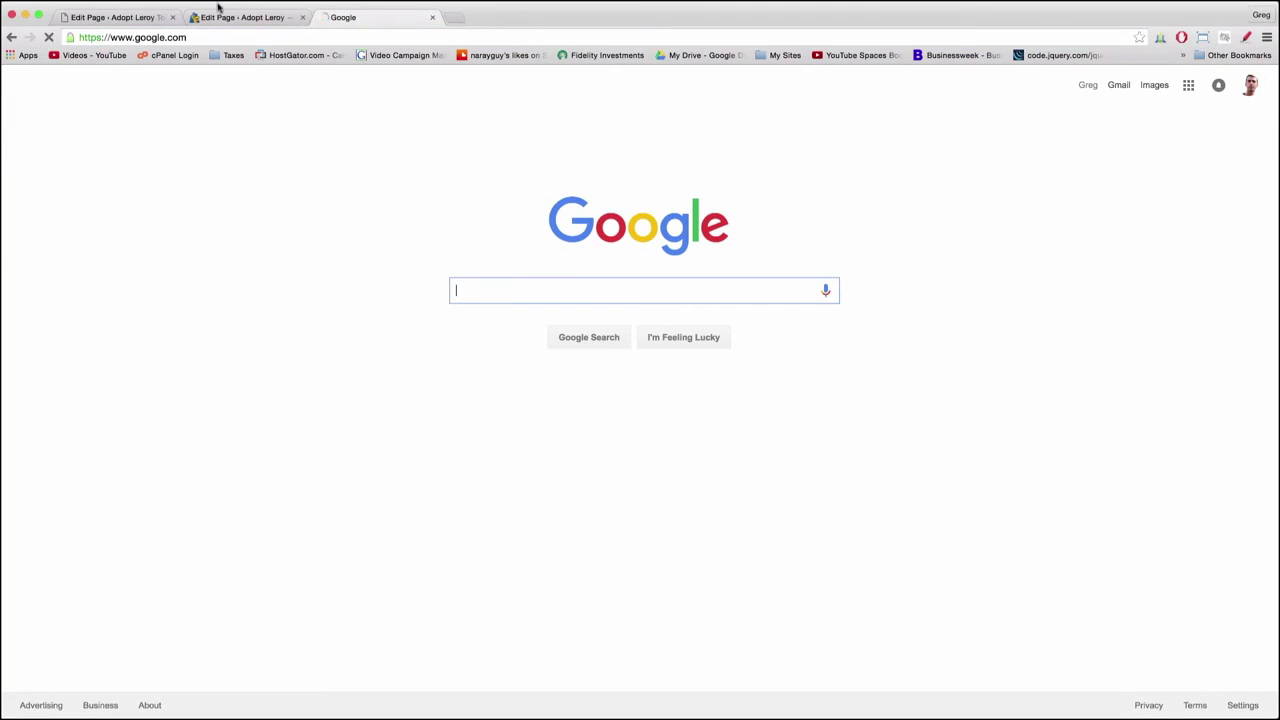
{"action": "left_click", "coordinate": [204, 38]}
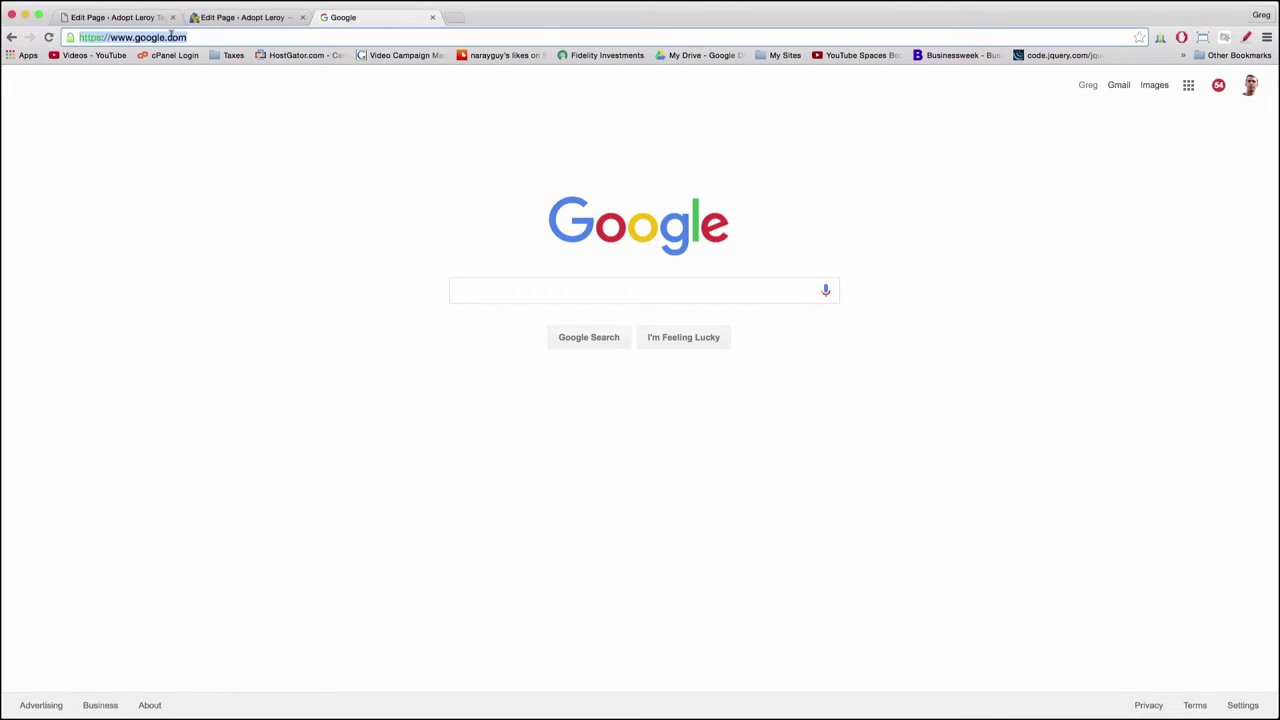
{"action": "right_click", "coordinate": [170, 35]}
{"action": "left_click", "coordinate": [190, 52]}
{"action": "left_click", "coordinate": [114, 16]}
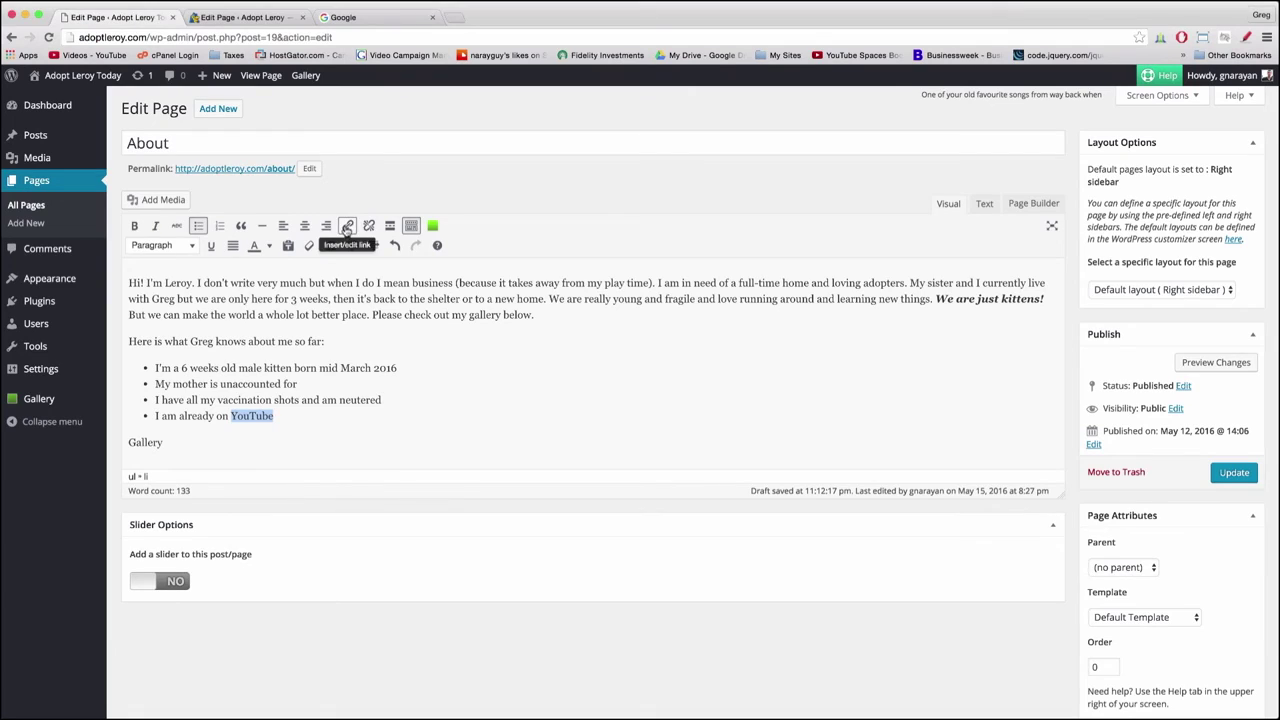
{"action": "left_click", "coordinate": [347, 228]}
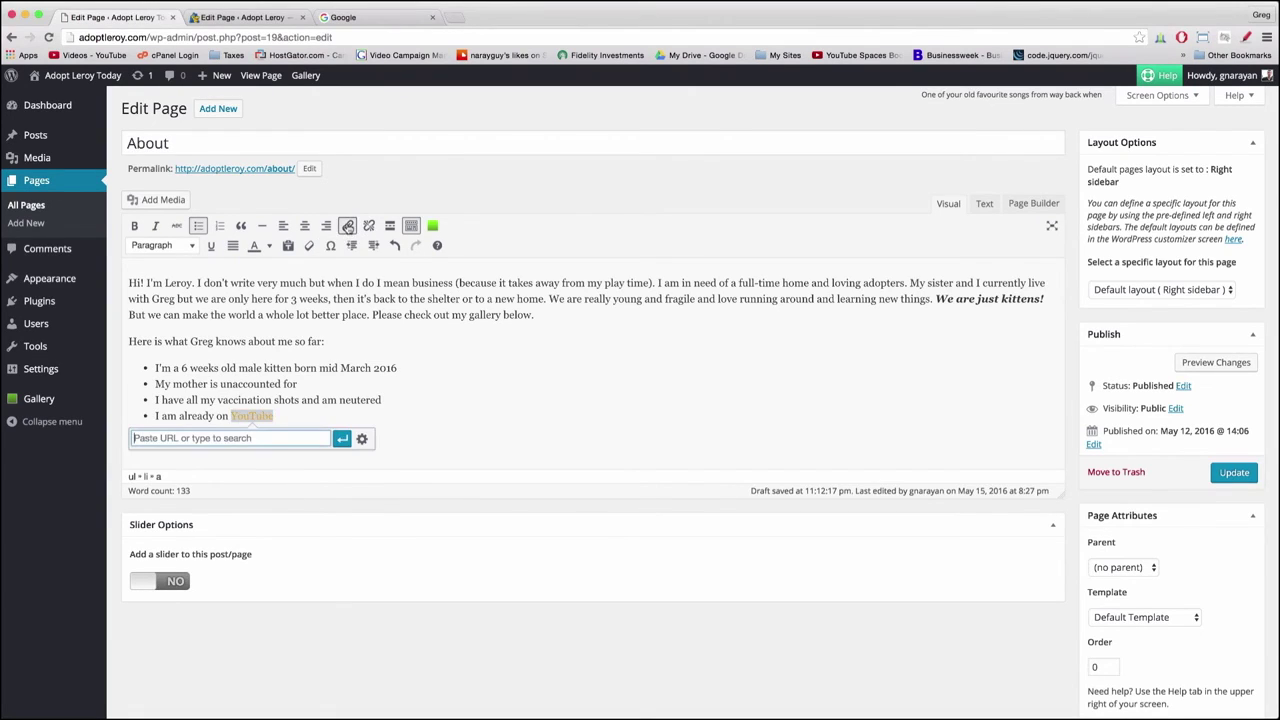
{"action": "right_click", "coordinate": [250, 437]}
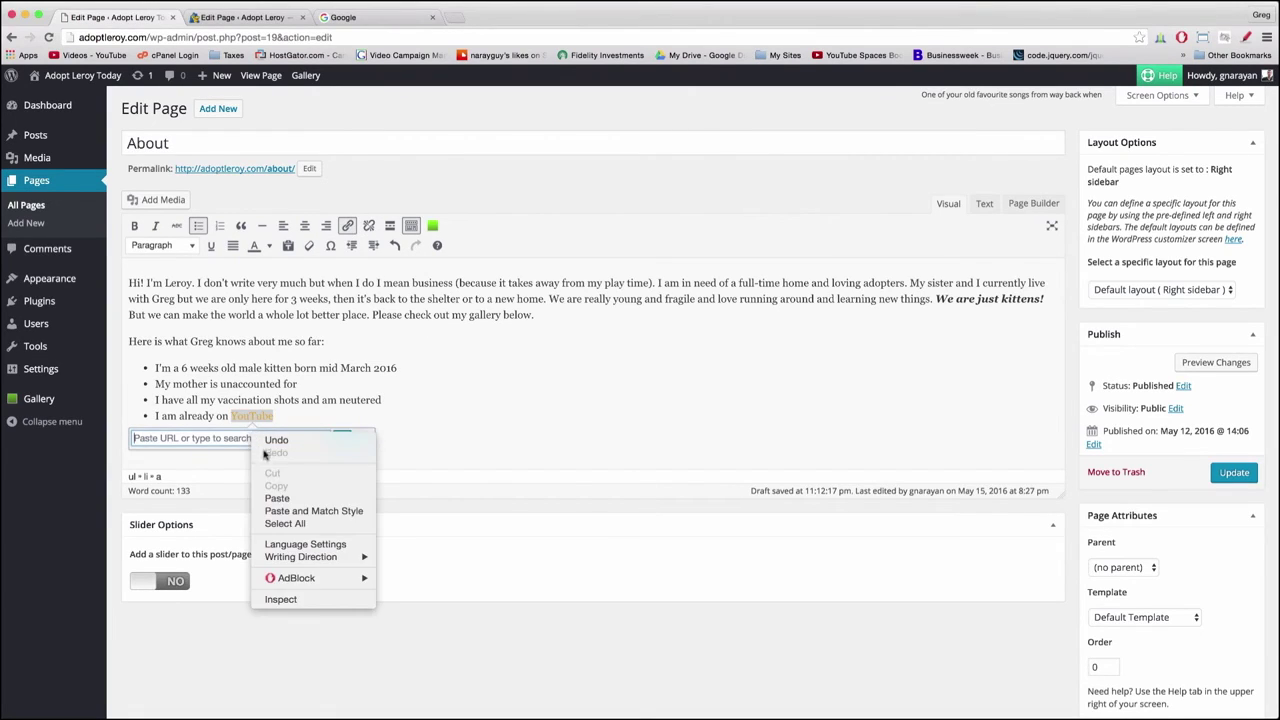
{"action": "left_click", "coordinate": [272, 497]}
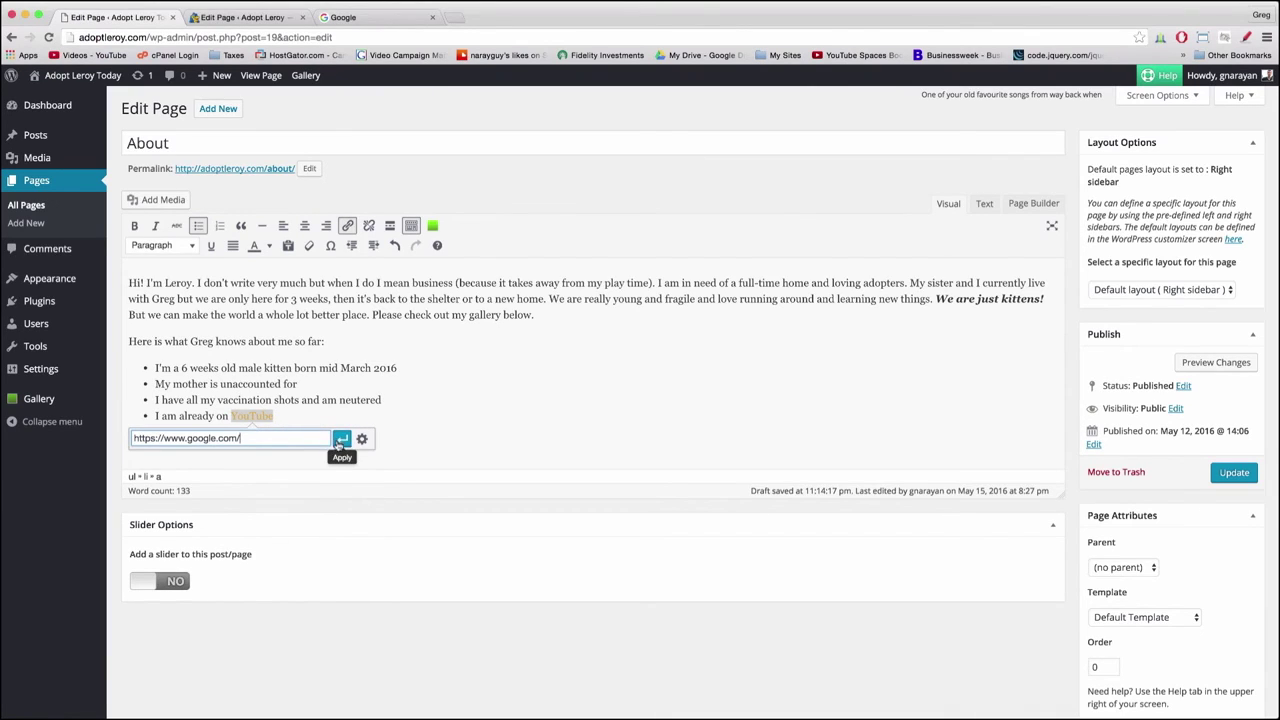
Step: Try linking "YouTube" to the existing Contact page, About page and "Why should you adopt a kitten?" post in the link options, and cancel the link
{"action": "left_click", "coordinate": [362, 439]}
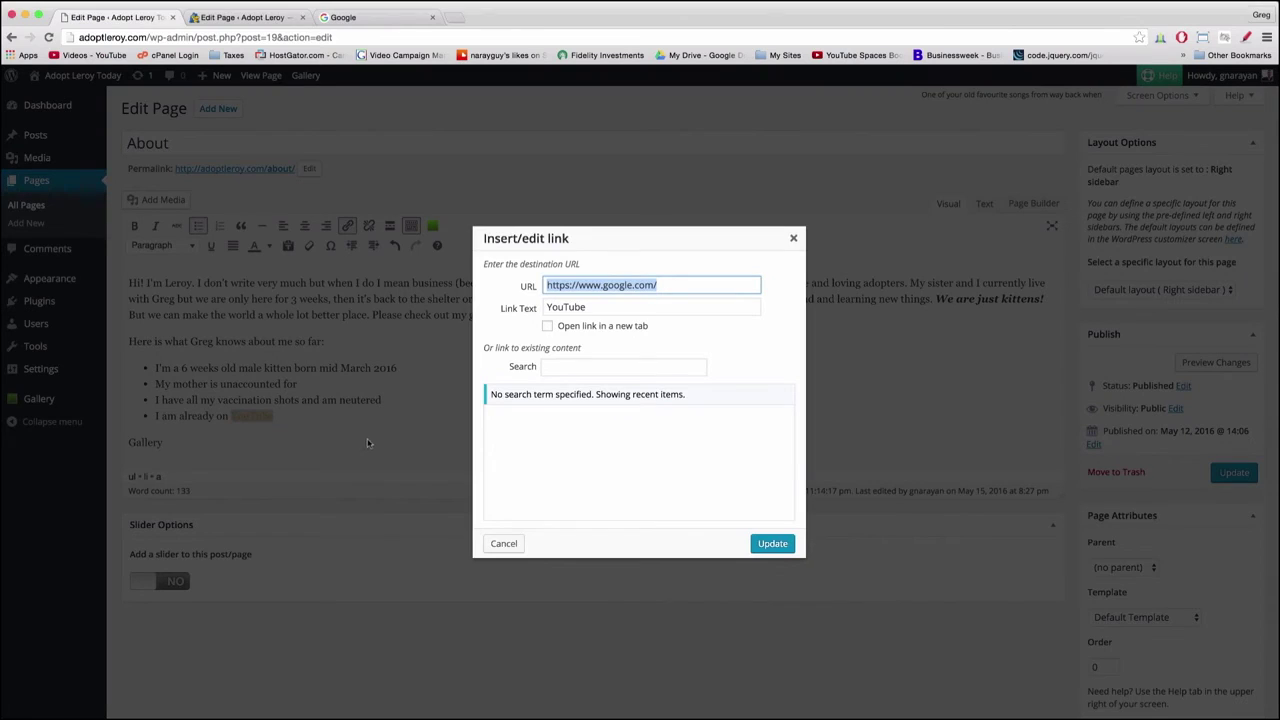
{"action": "scroll", "coordinate": [550, 415], "scroll_direction": "down", "scroll_amount": 1}
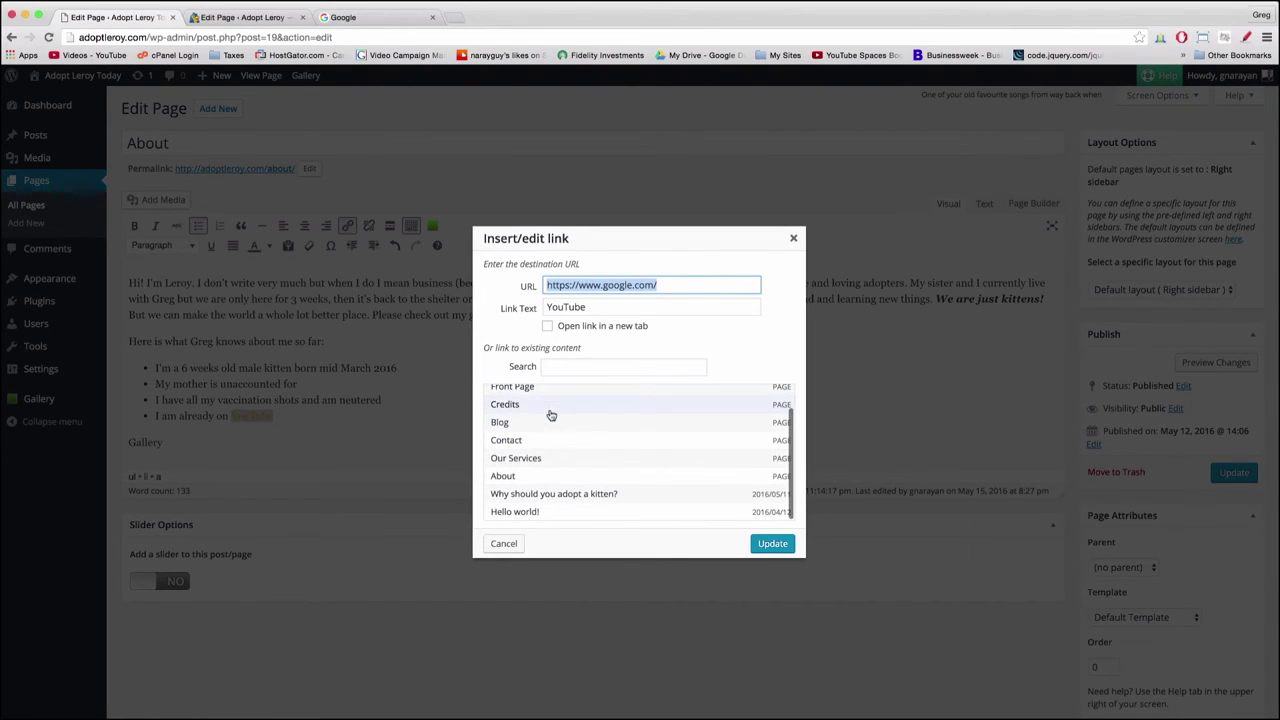
{"action": "left_click", "coordinate": [547, 441]}
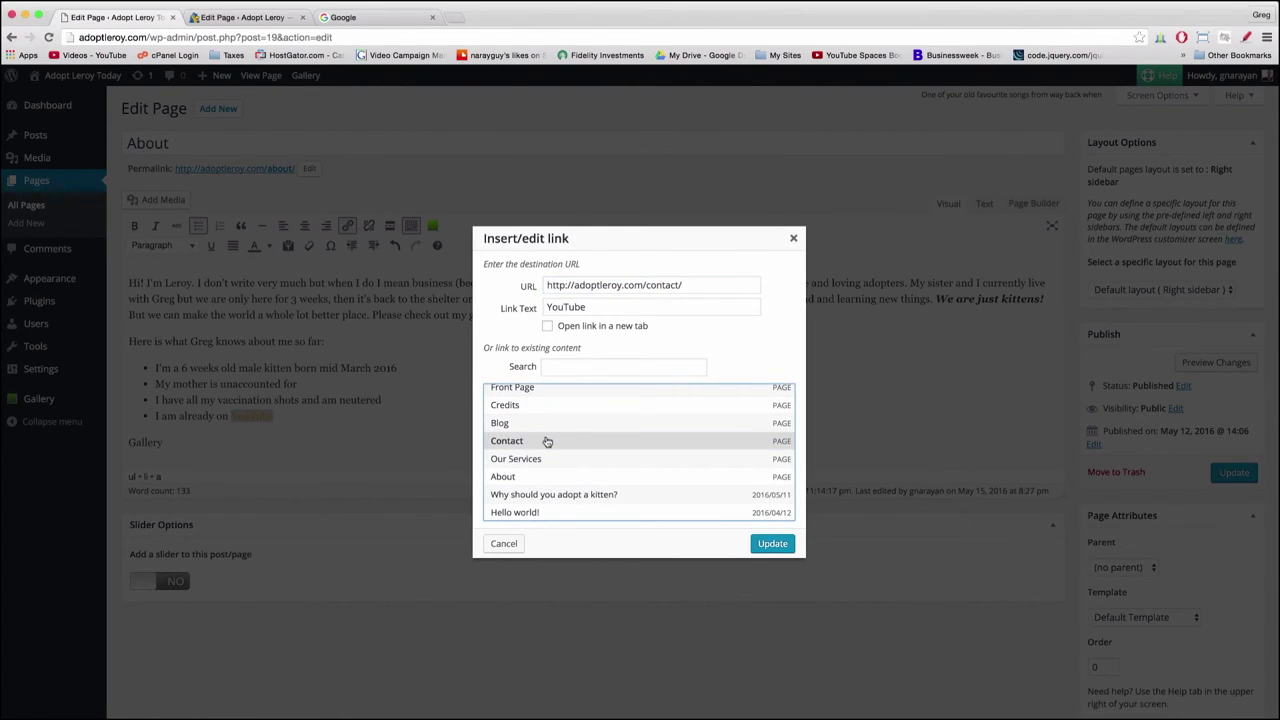
{"action": "left_click", "coordinate": [547, 477]}
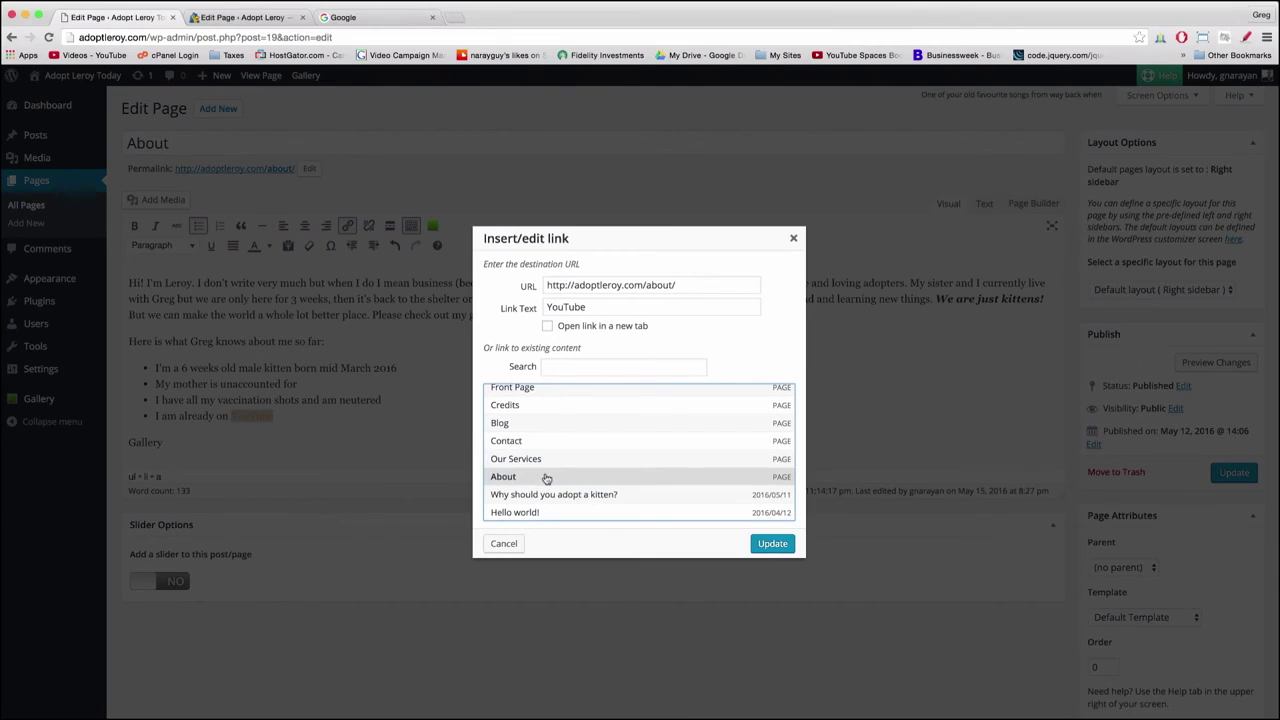
{"action": "left_click", "coordinate": [540, 494]}
{"action": "scroll", "coordinate": [538, 460], "scroll_direction": "up", "scroll_amount": 3}
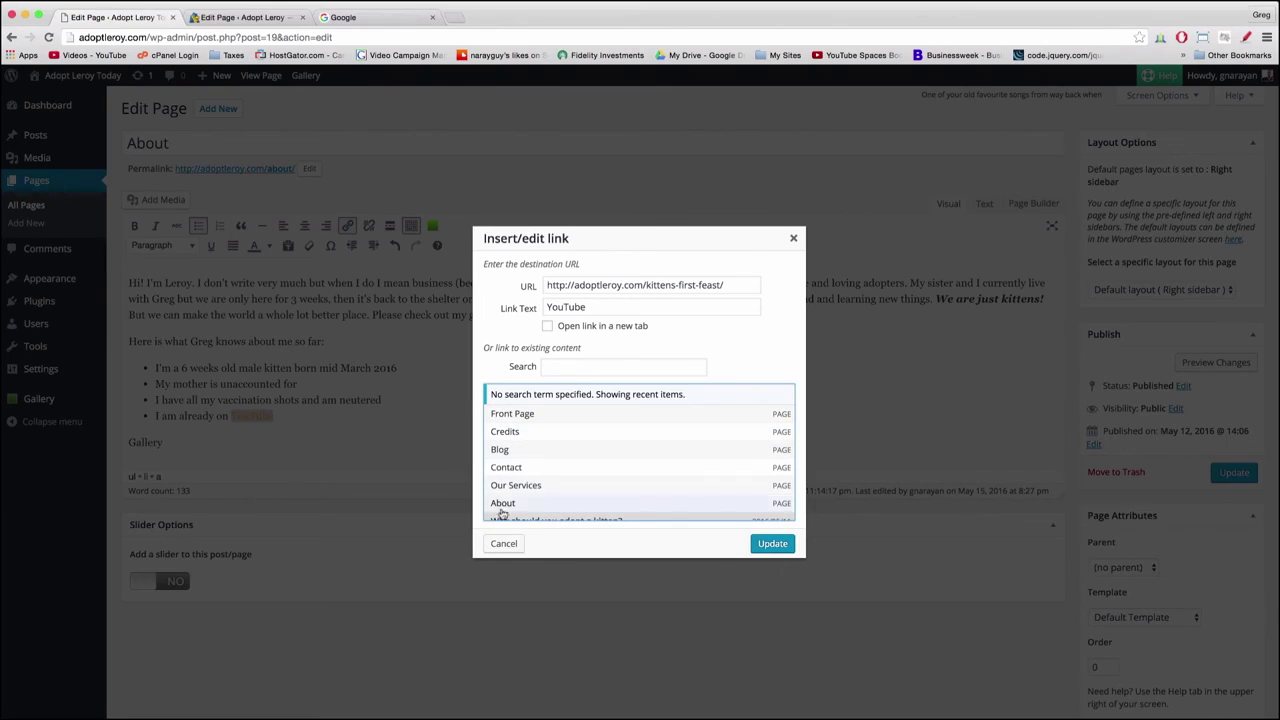
{"action": "left_click", "coordinate": [503, 543]}
{"action": "left_click", "coordinate": [194, 434]}
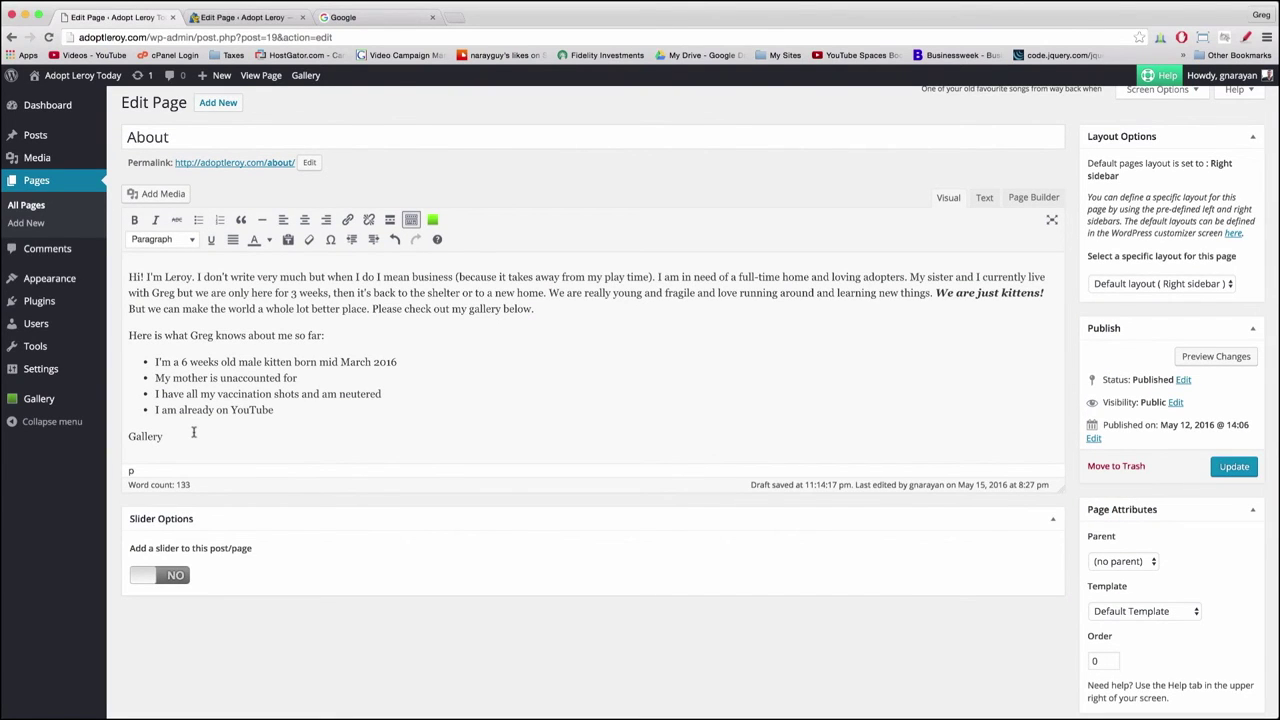
Step: Add an empty line below the word "Gallery" and update the published About page
{"action": "double_click", "coordinate": [133, 436]}
{"action": "left_click", "coordinate": [177, 436]}
{"action": "key", "text": "Return"}
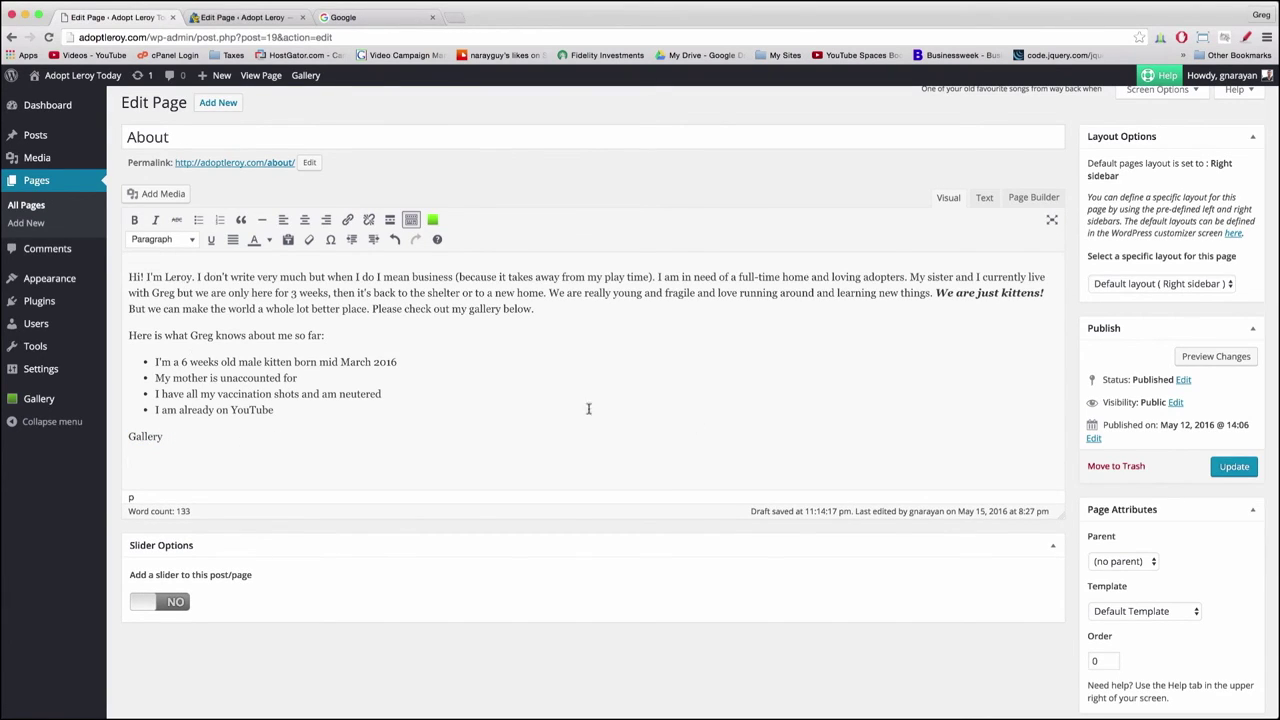
{"action": "left_click", "coordinate": [1234, 467]}
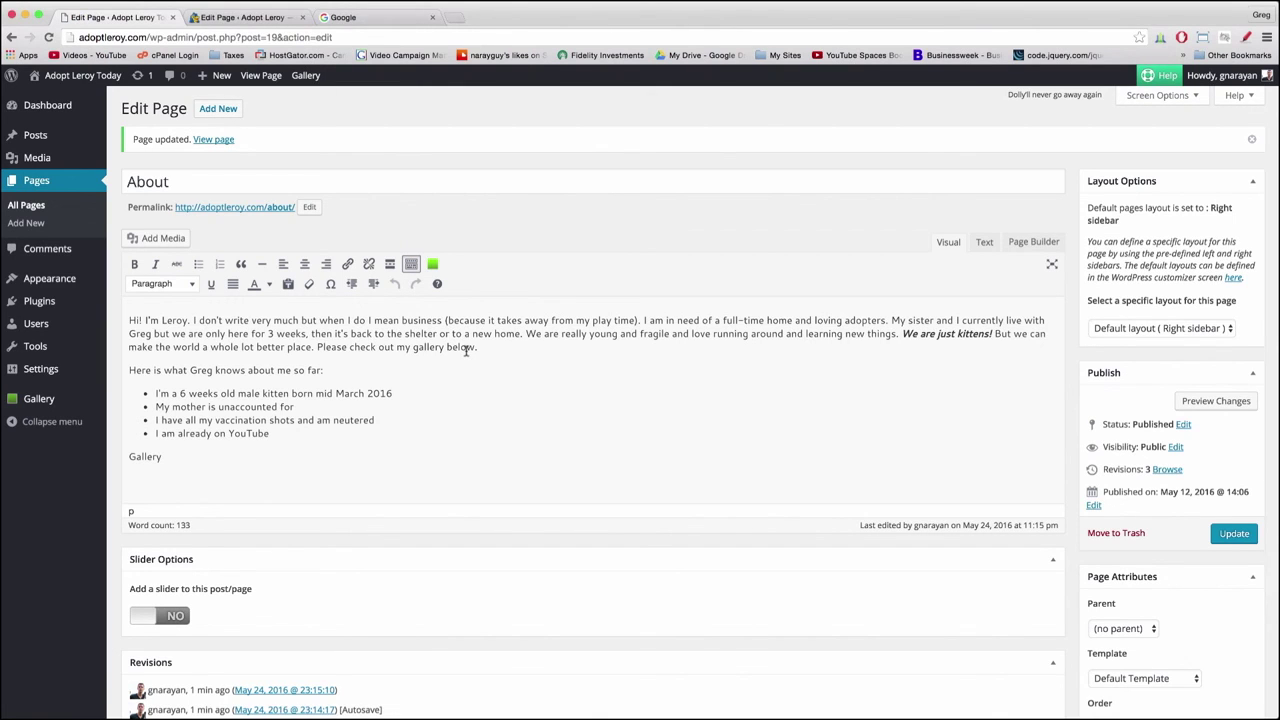
Step: Open the page editor's screen options, toggle the Page Attributes box off and on, and hide the Layout Options box
{"action": "scroll", "coordinate": [314, 537], "scroll_direction": "down", "scroll_amount": 2}
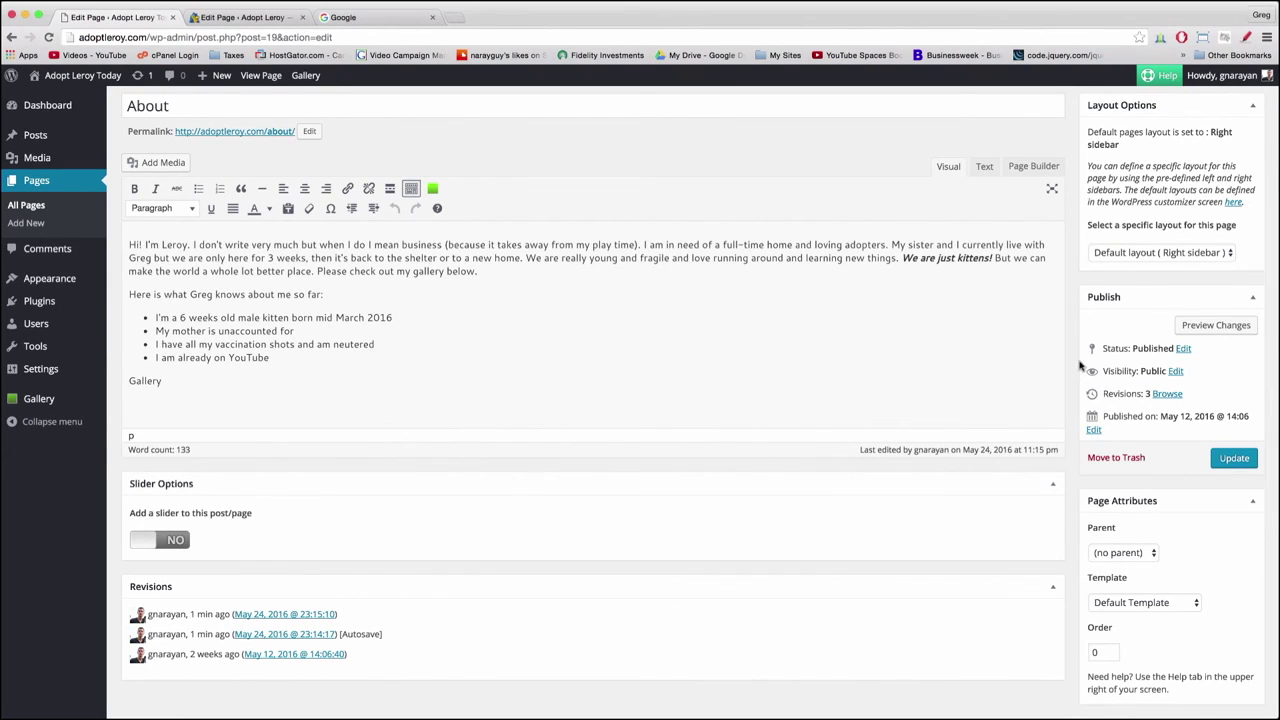
{"action": "scroll", "coordinate": [1080, 330], "scroll_direction": "up", "scroll_amount": 2}
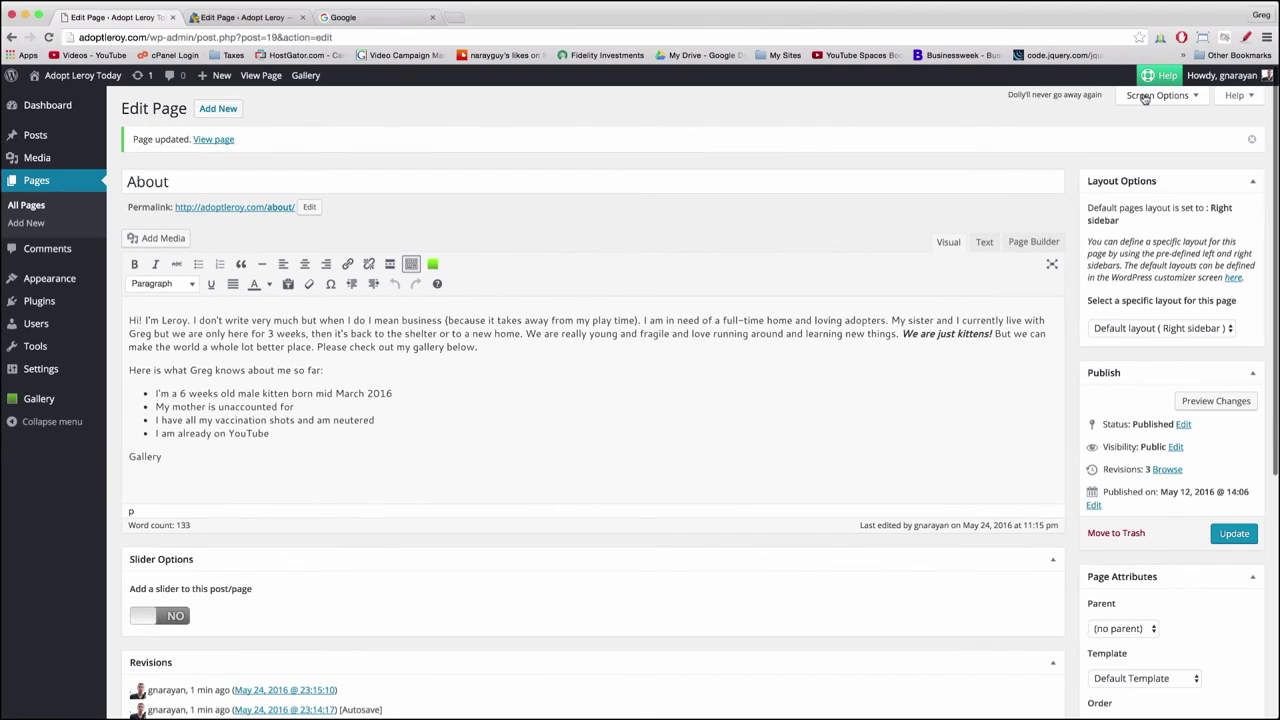
{"action": "left_click", "coordinate": [1145, 97]}
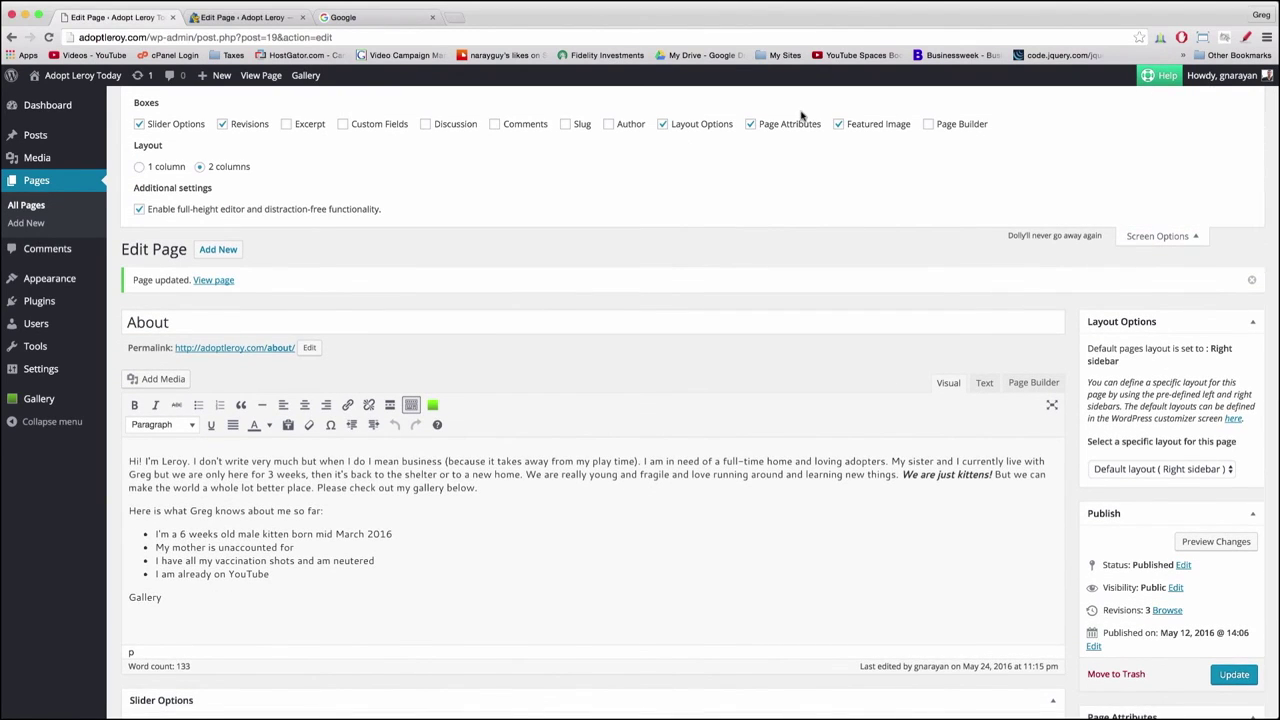
{"action": "left_click", "coordinate": [223, 125]}
{"action": "left_click", "coordinate": [751, 124]}
{"action": "left_click", "coordinate": [751, 124]}
{"action": "left_click", "coordinate": [713, 128]}
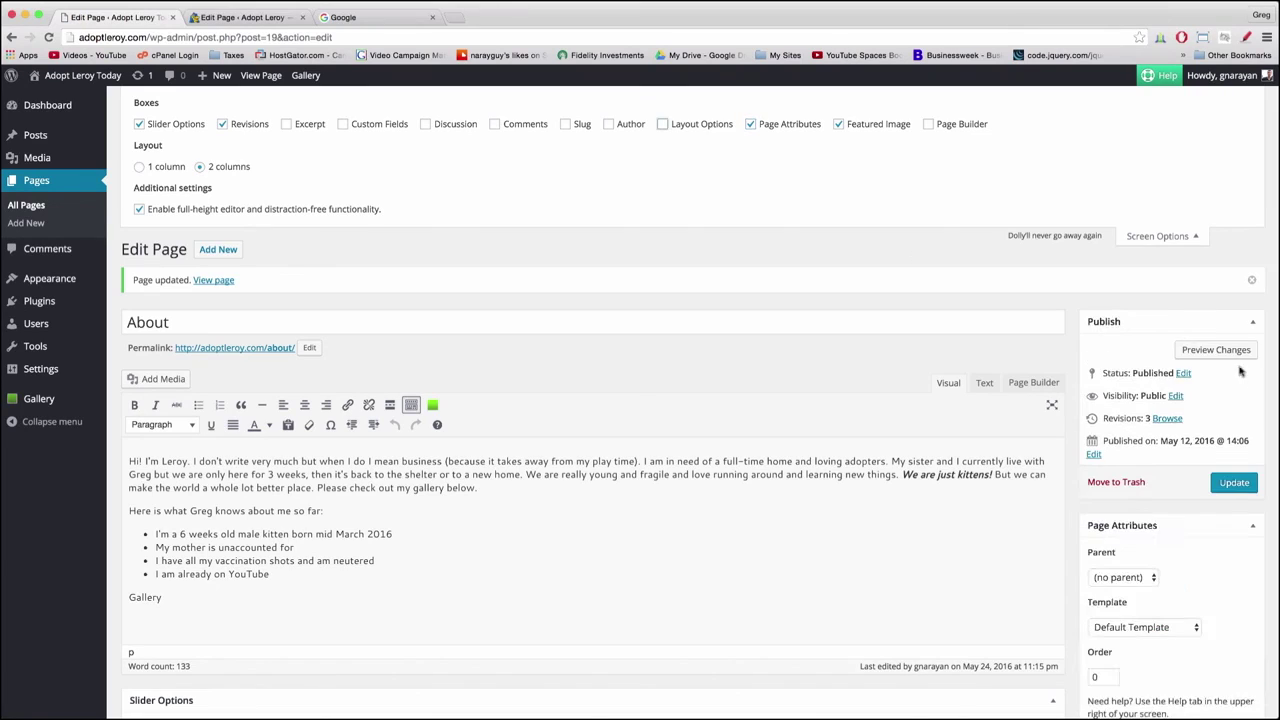